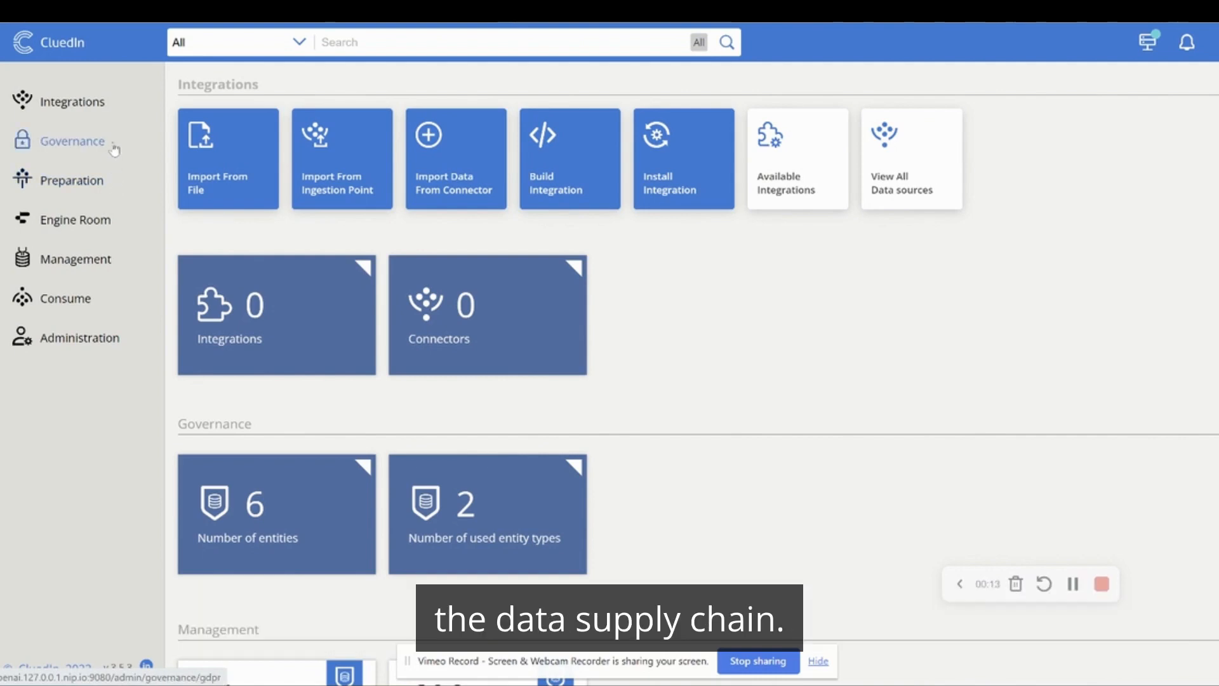
Step: Open the Companies.csv data set from the Data group in the integration data sources
{"action": "left_click", "coordinate": [94, 102]}
{"action": "left_click", "coordinate": [740, 234]}
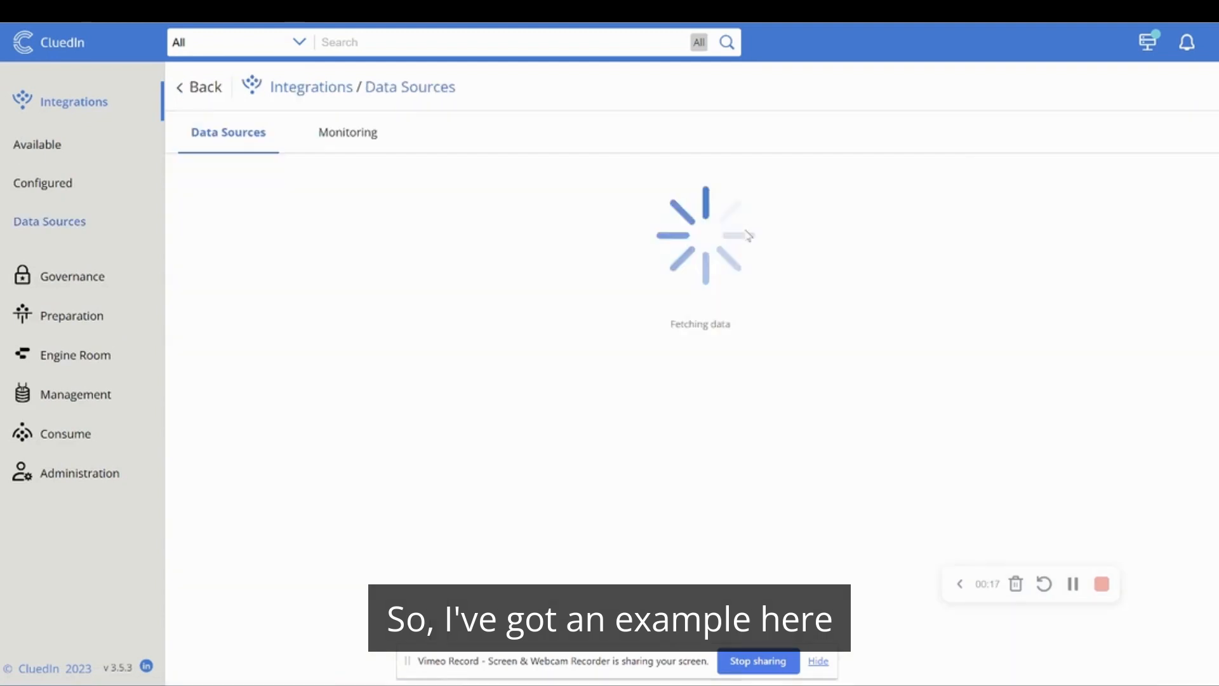
{"action": "left_click", "coordinate": [252, 269]}
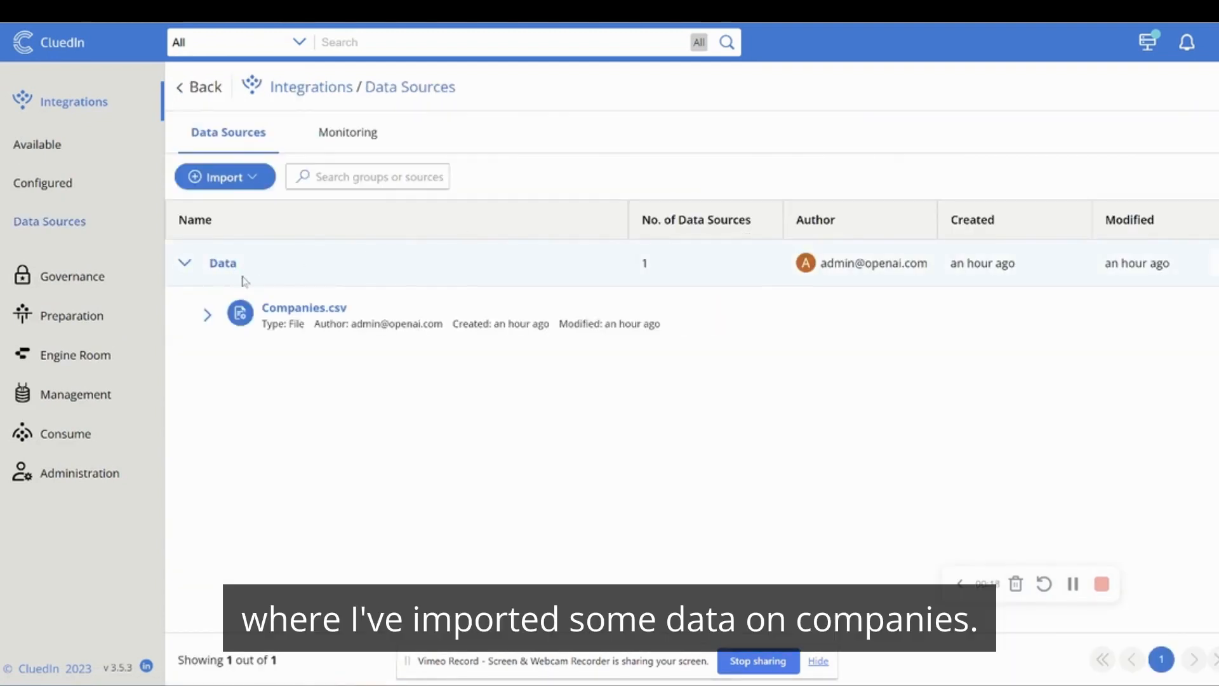
{"action": "left_click", "coordinate": [286, 310]}
{"action": "left_click", "coordinate": [220, 295]}
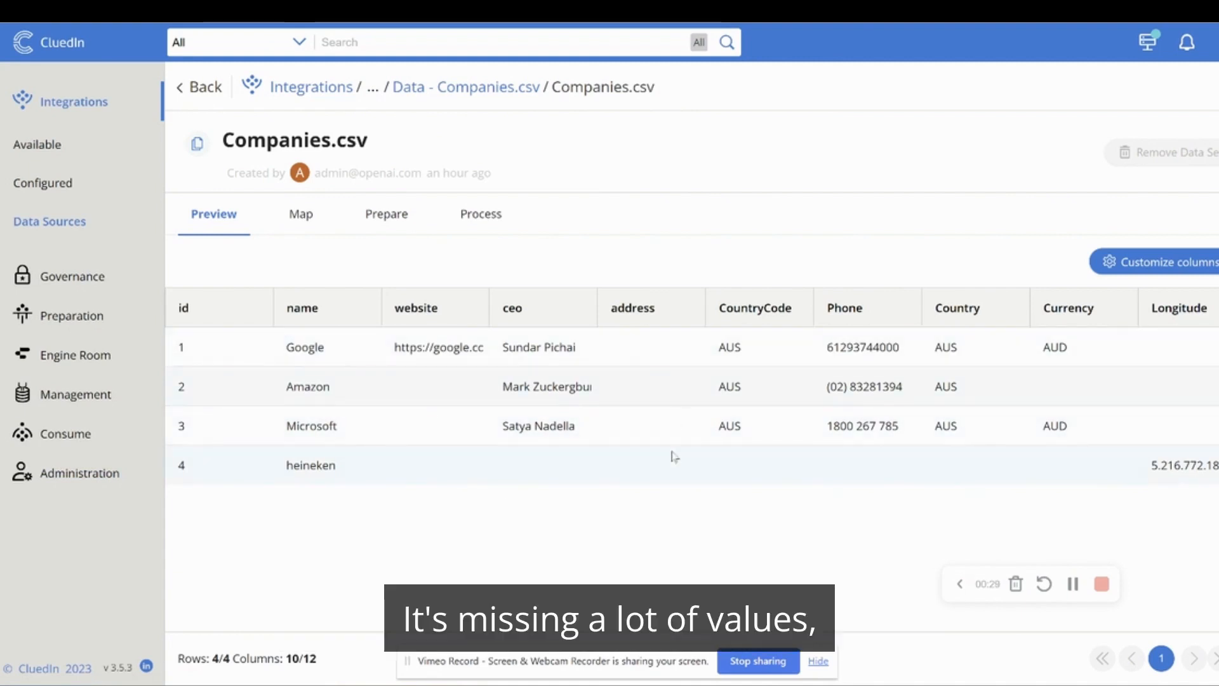
Step: Examine the ceo, Country, CountryCode and Phone values in the Companies.csv preview for data quality problems
{"action": "triple_click", "coordinate": [560, 386]}
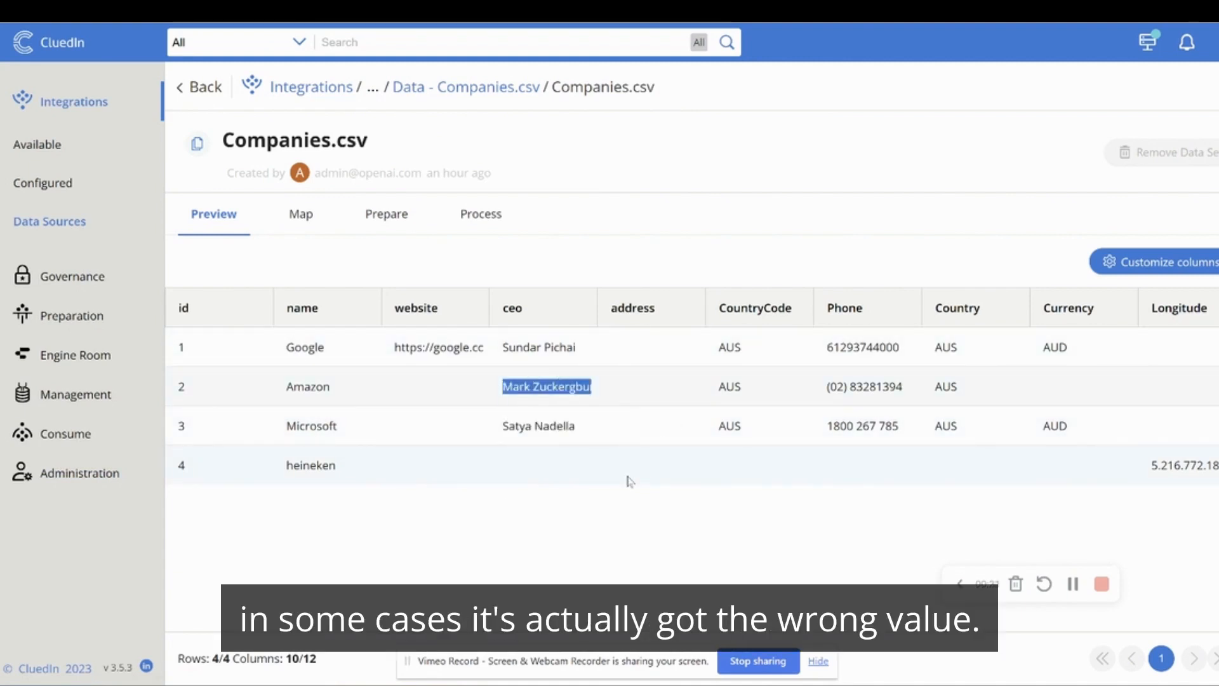
{"action": "left_click_drag", "start_coordinate": [942, 346], "coordinate": [958, 348]}
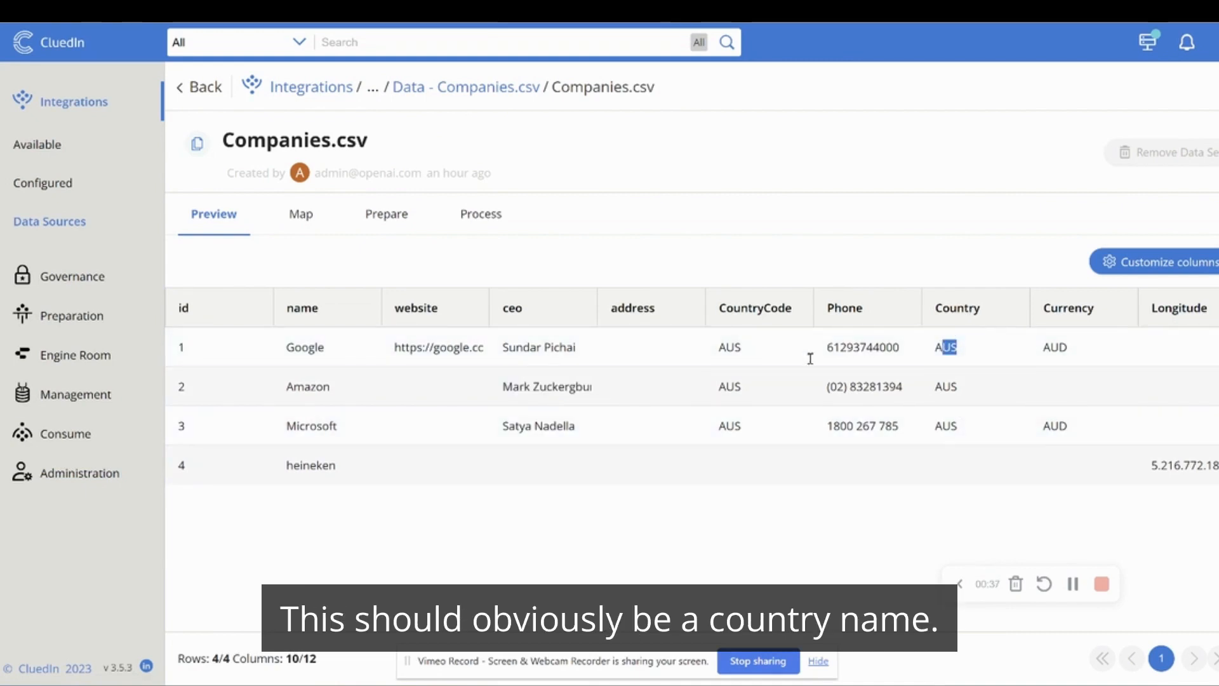
{"action": "left_click_drag", "start_coordinate": [720, 348], "coordinate": [747, 432]}
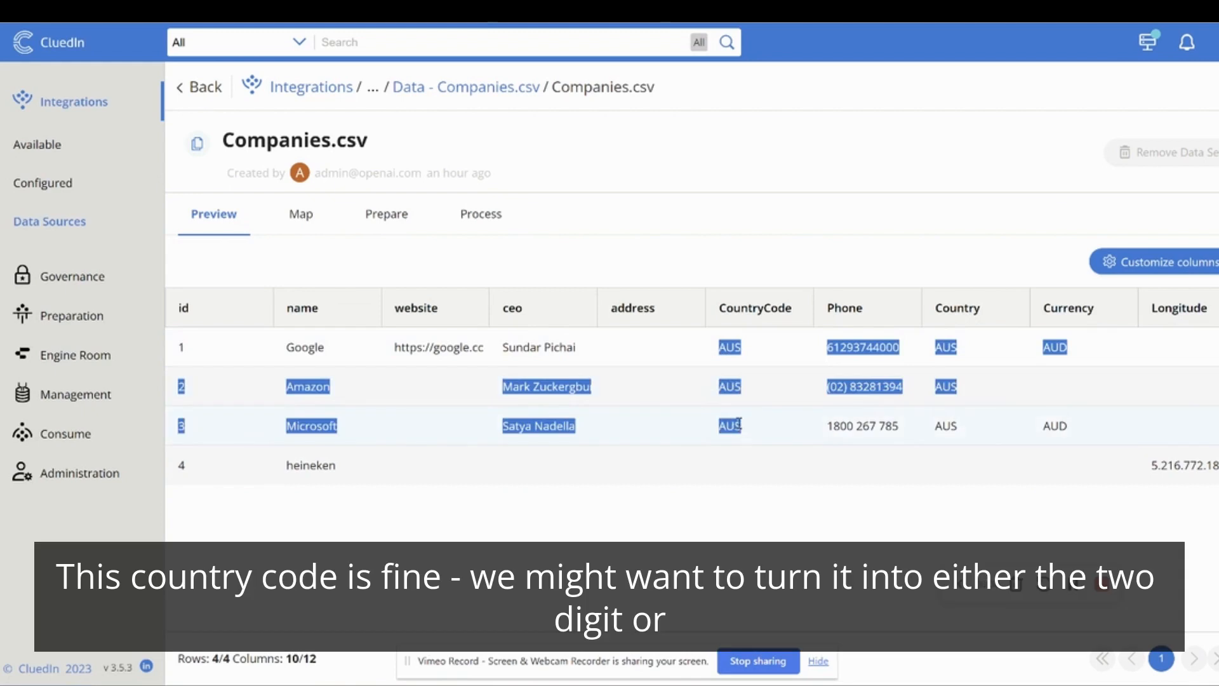
{"action": "left_click", "coordinate": [739, 424]}
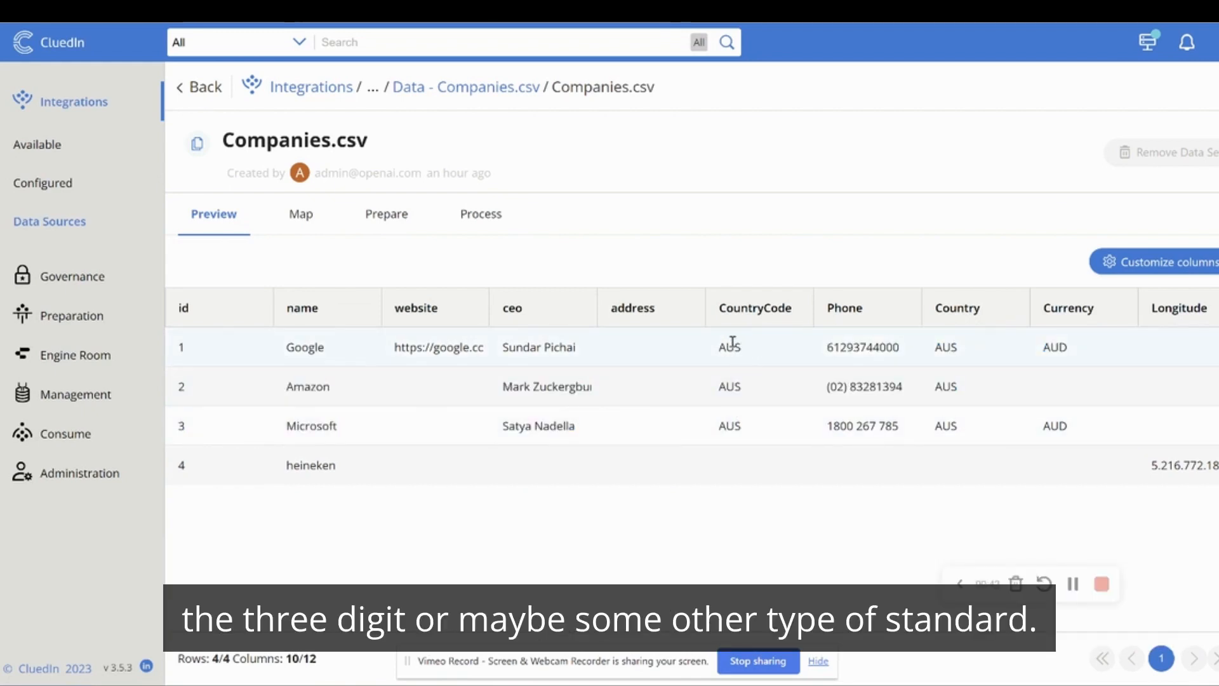
{"action": "double_click", "coordinate": [848, 347]}
{"action": "triple_click", "coordinate": [864, 426]}
{"action": "double_click", "coordinate": [865, 387]}
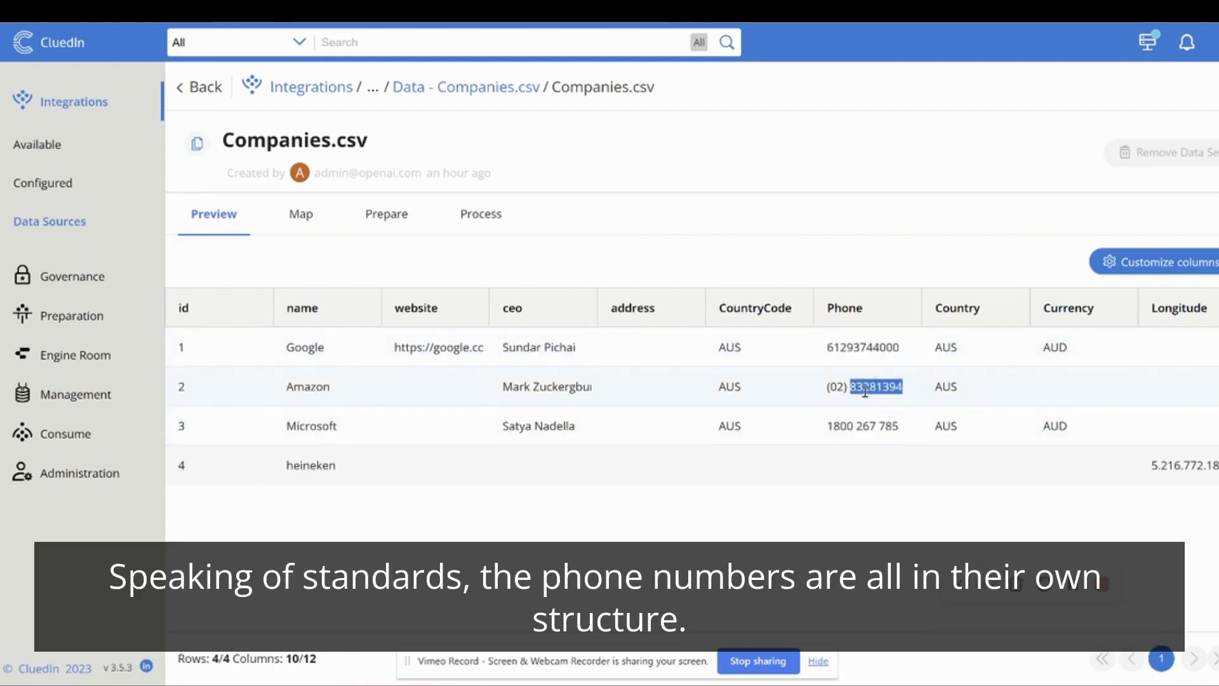
{"action": "double_click", "coordinate": [874, 343]}
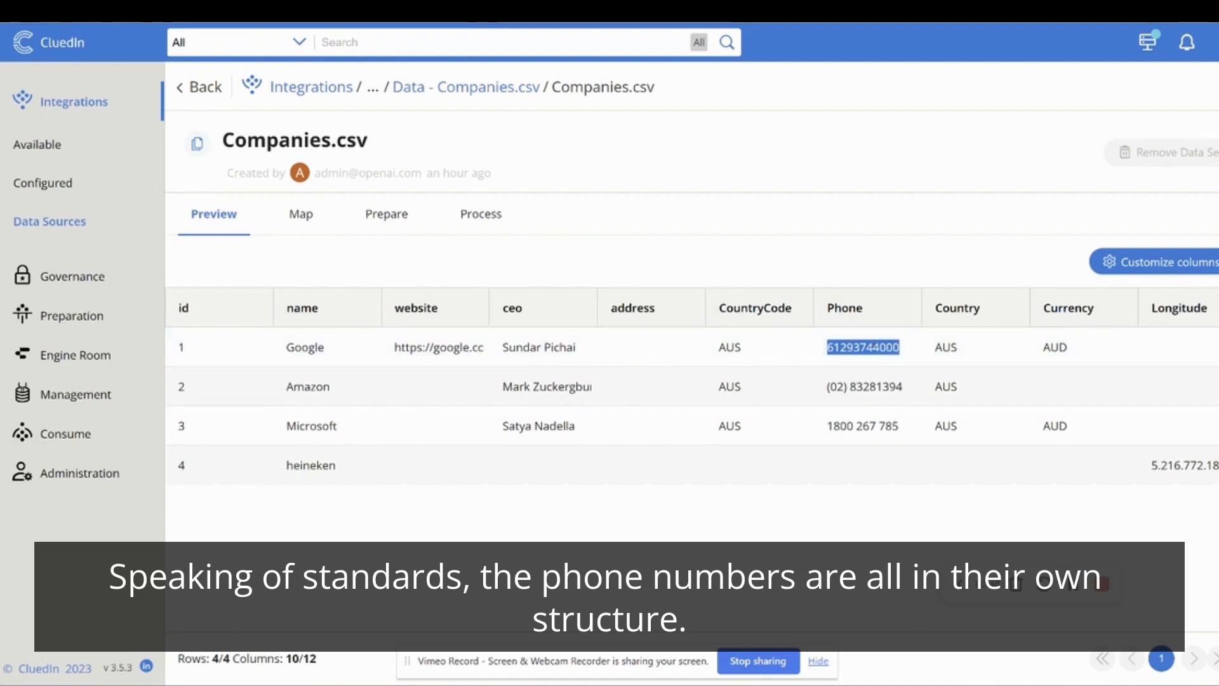
Step: Add the Latitude and Notes columns to the Companies.csv preview
{"action": "left_click", "coordinate": [1198, 266]}
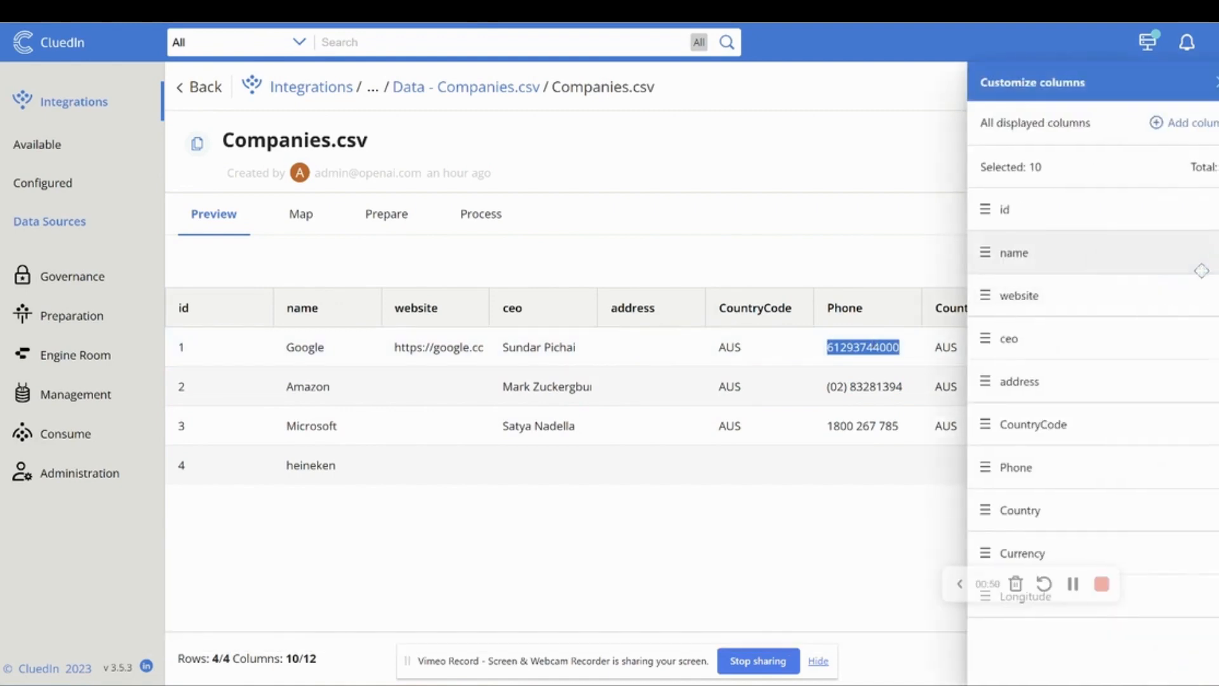
{"action": "left_click", "coordinate": [1212, 132]}
{"action": "left_click", "coordinate": [421, 295]}
{"action": "left_click", "coordinate": [421, 256]}
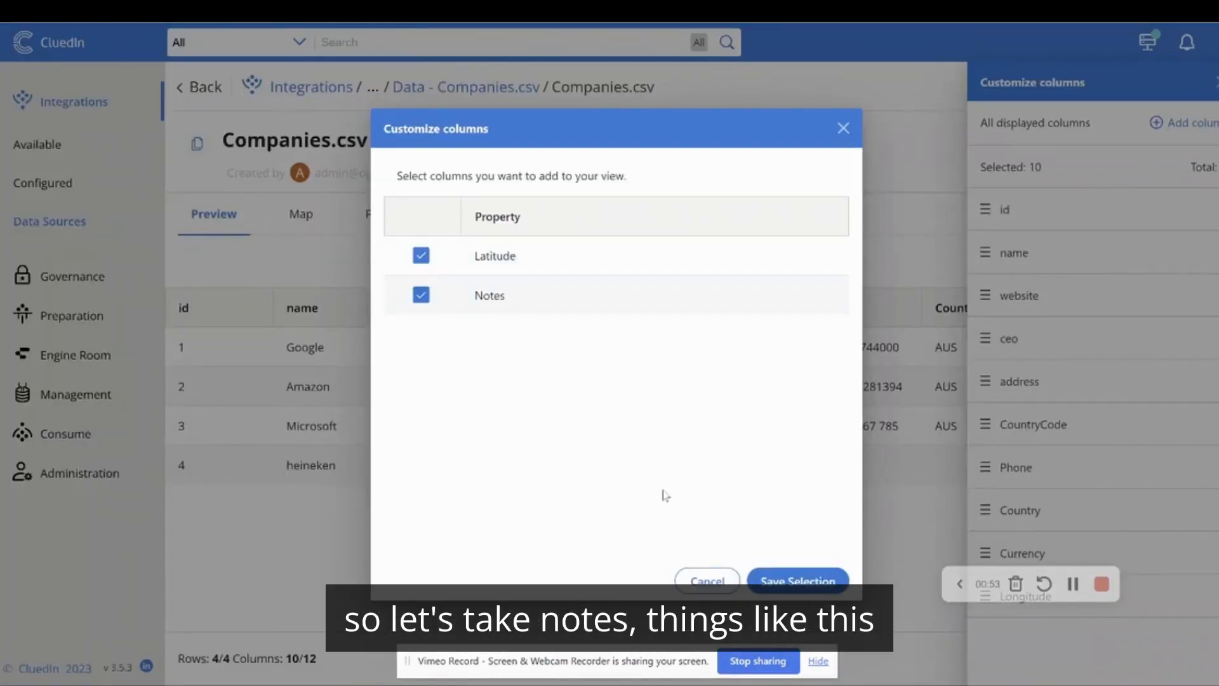
{"action": "left_click", "coordinate": [798, 581]}
{"action": "left_click", "coordinate": [1214, 84]}
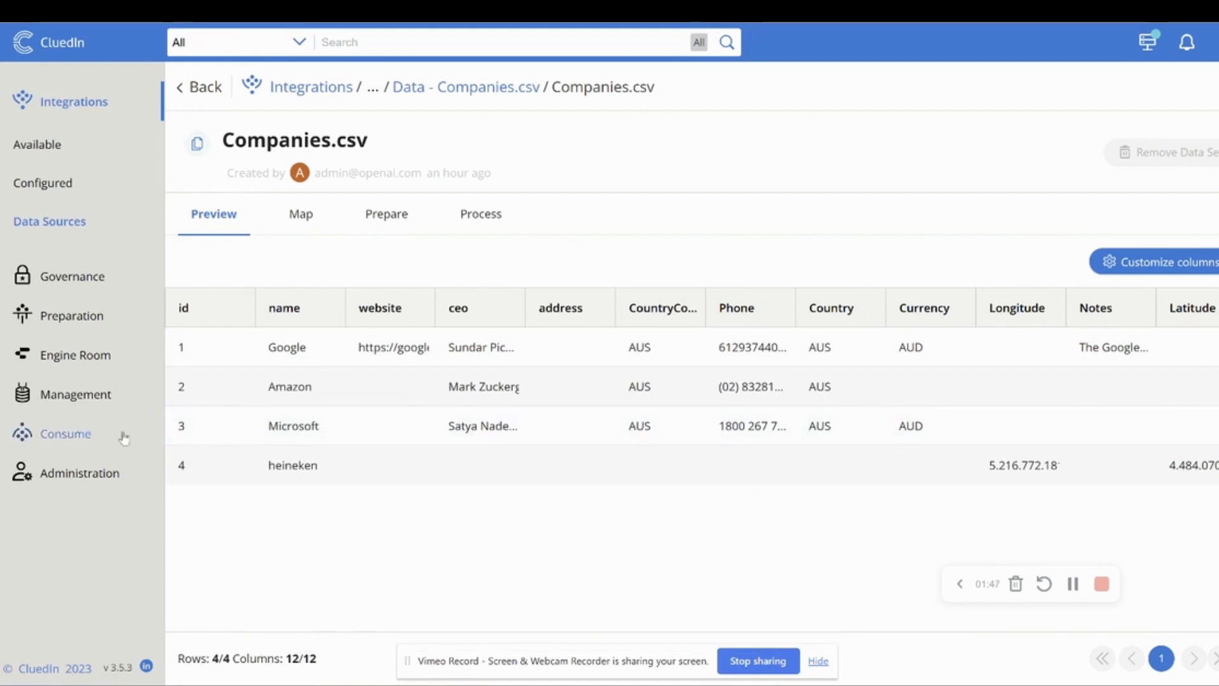
Step: Activate all the rules in the Rule Builder
{"action": "left_click", "coordinate": [124, 400]}
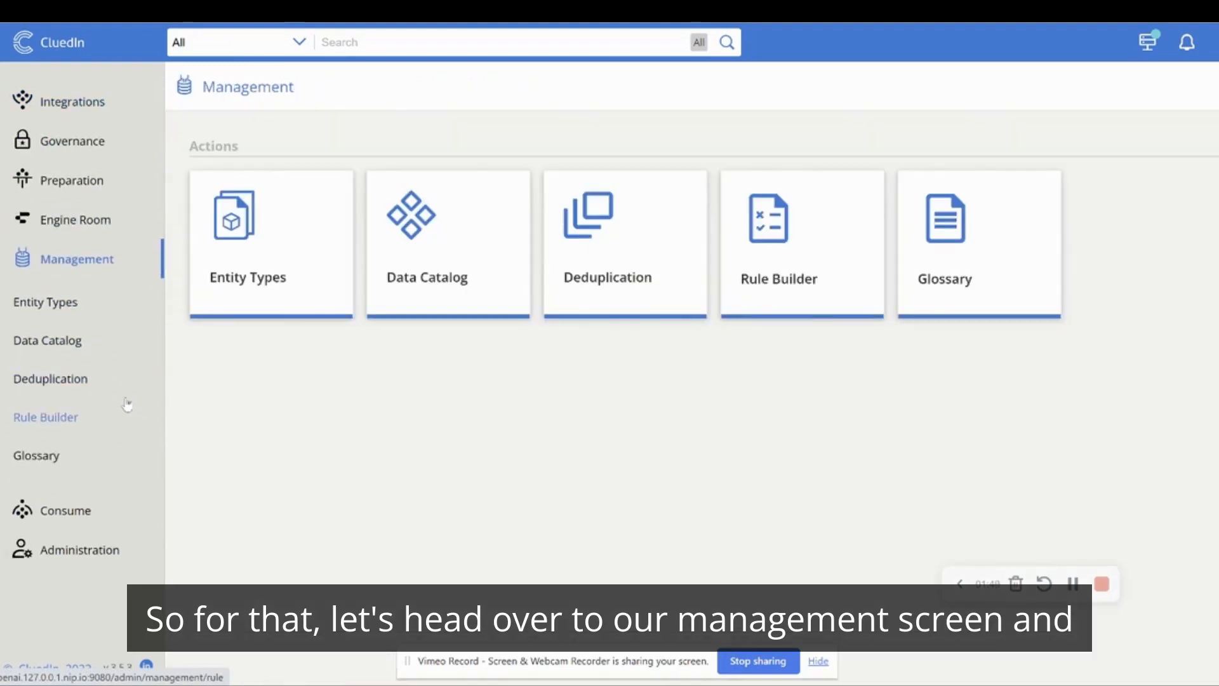
{"action": "left_click", "coordinate": [781, 247]}
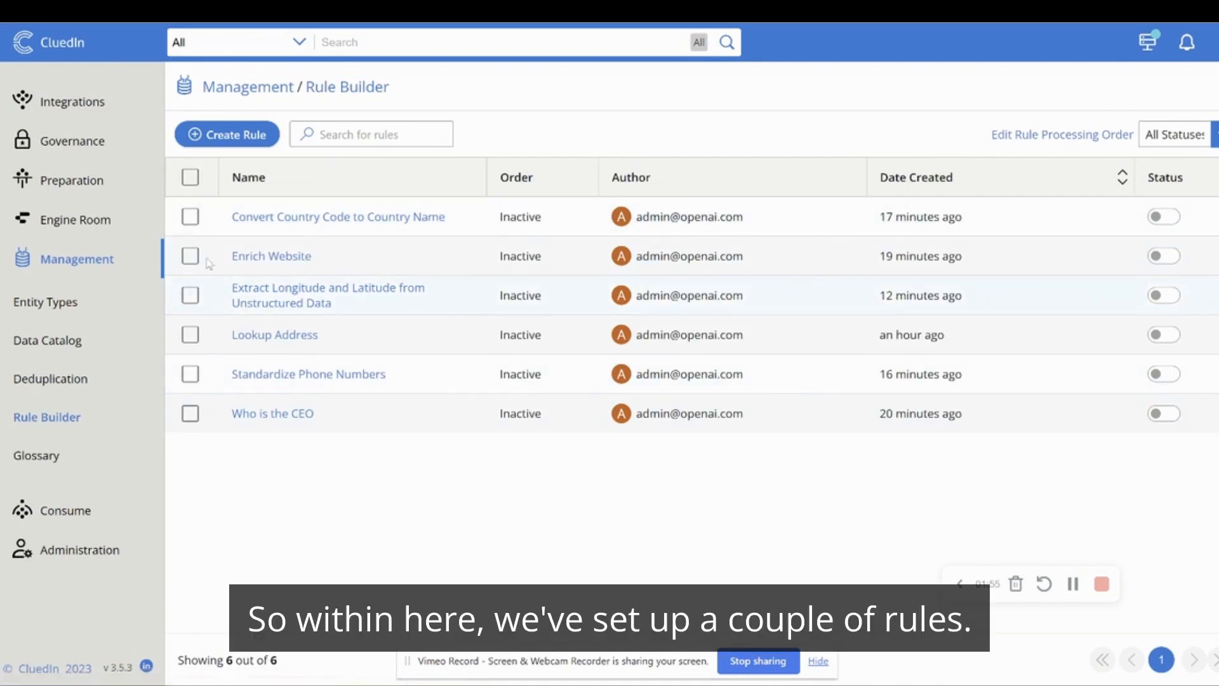
{"action": "left_click", "coordinate": [189, 178]}
{"action": "left_click", "coordinate": [1080, 179]}
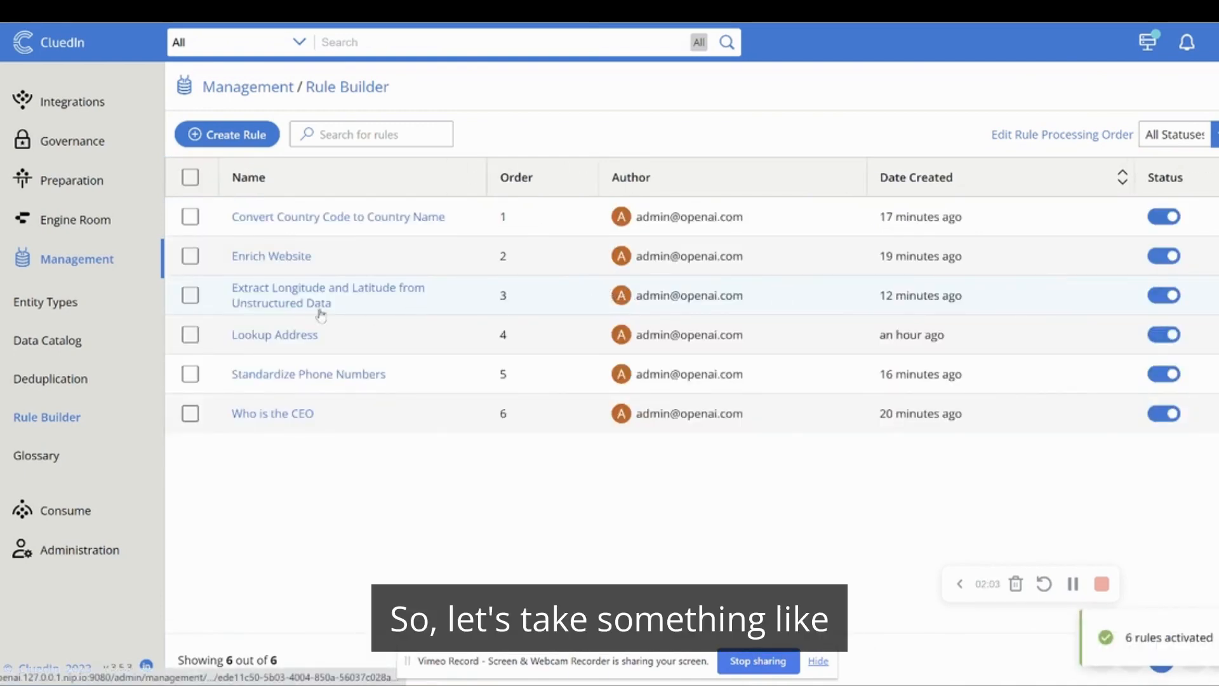
Step: Review the AI prompt in the Lookup Address rule's action, then close the action without changes
{"action": "left_click", "coordinate": [297, 337]}
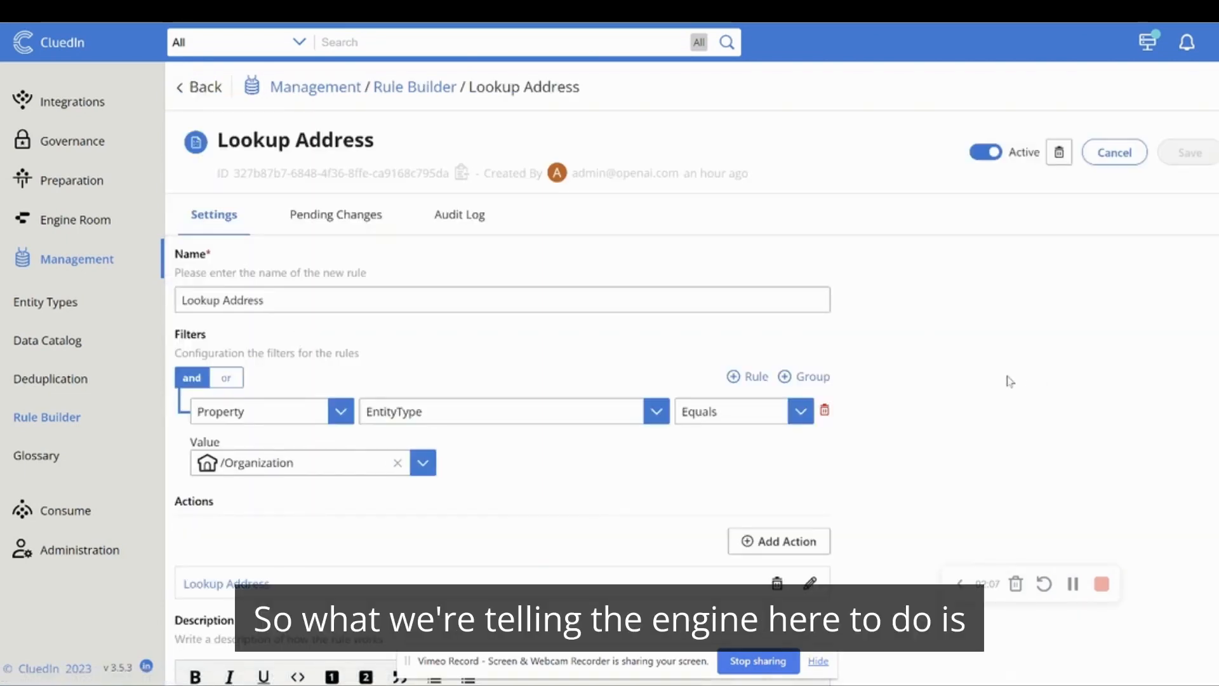
{"action": "scroll", "coordinate": [1010, 385], "scroll_direction": "down", "scroll_amount": 2}
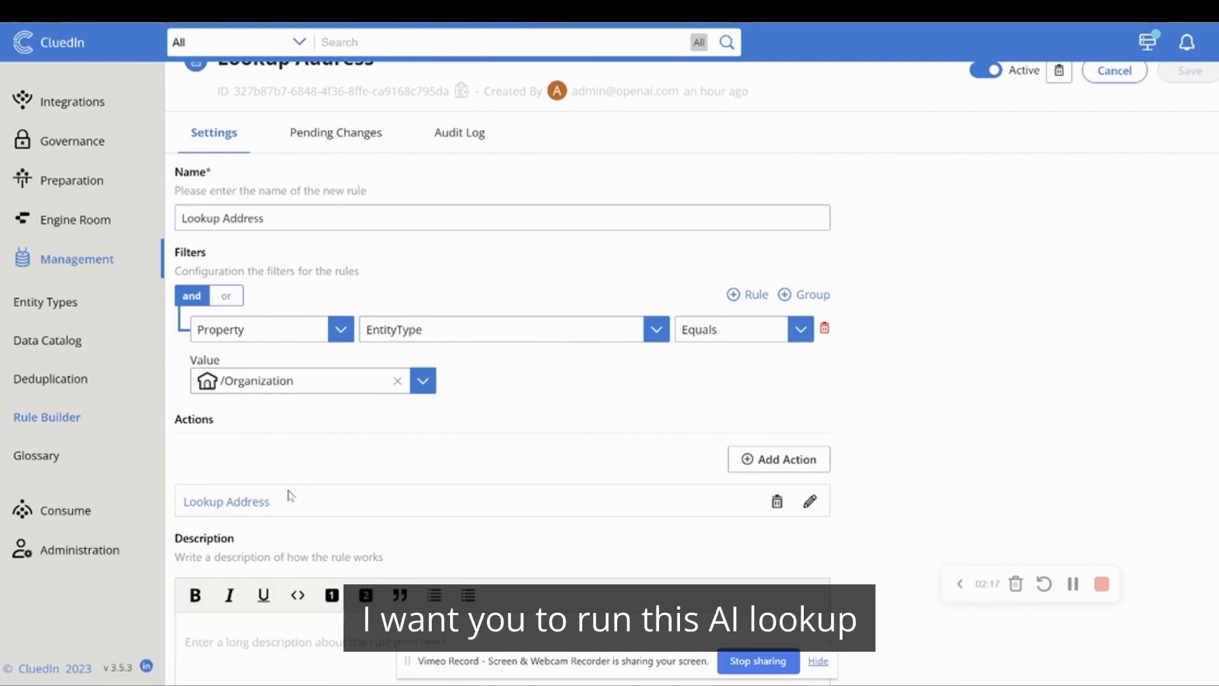
{"action": "left_click", "coordinate": [809, 501]}
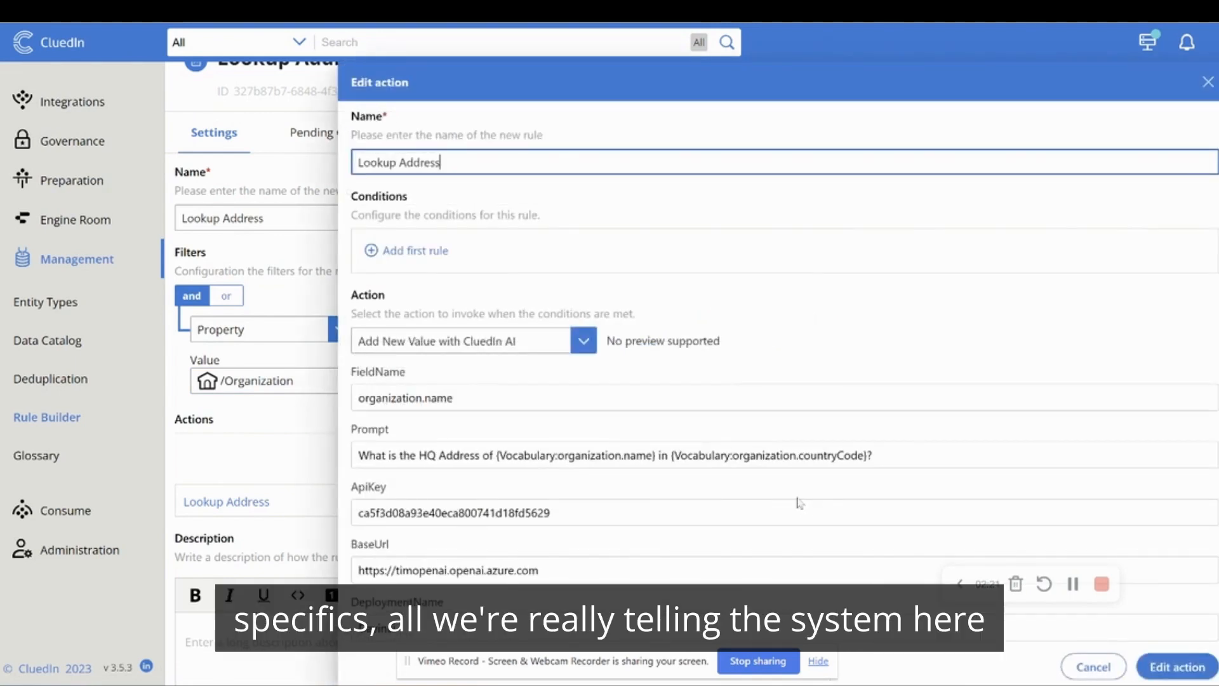
{"action": "left_click_drag", "start_coordinate": [886, 456], "coordinate": [273, 458]}
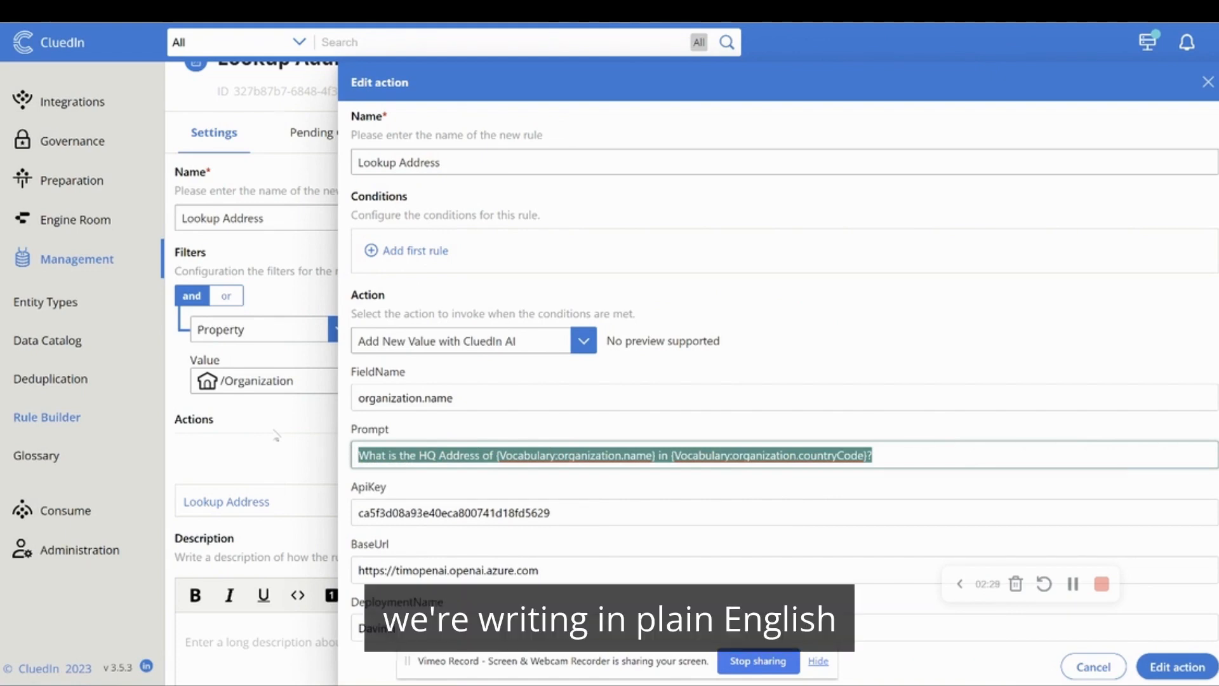
{"action": "left_click", "coordinate": [389, 452]}
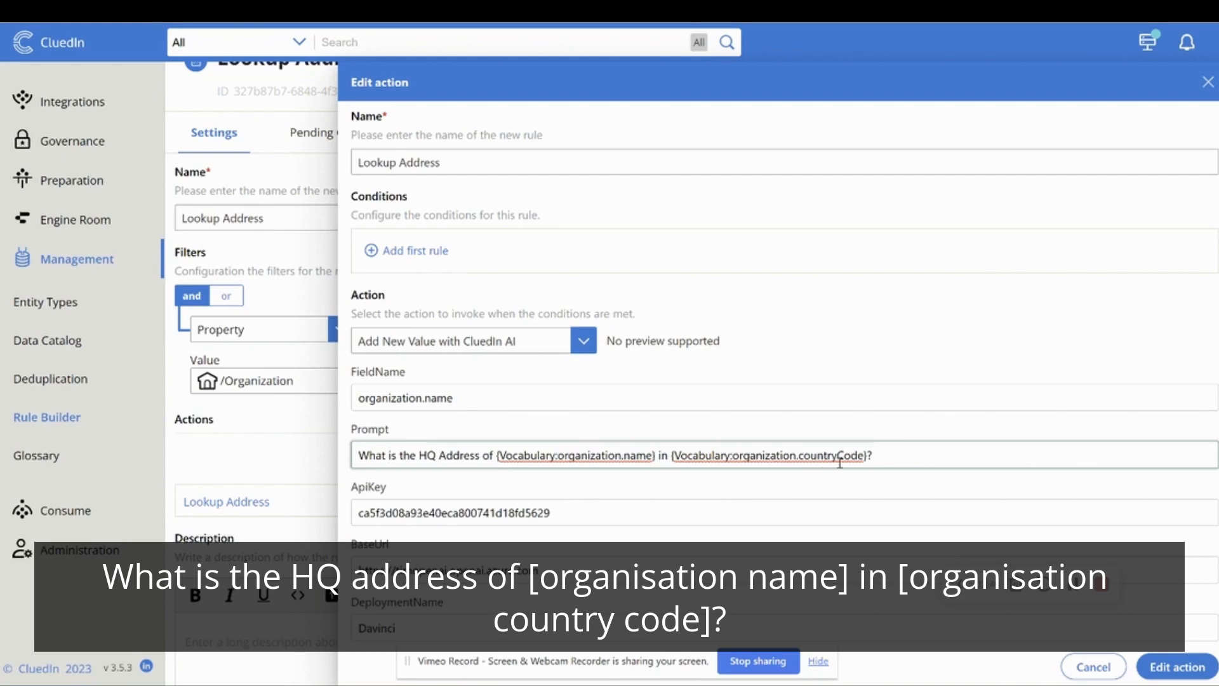
{"action": "left_click", "coordinate": [1208, 82]}
{"action": "left_click", "coordinate": [670, 431]}
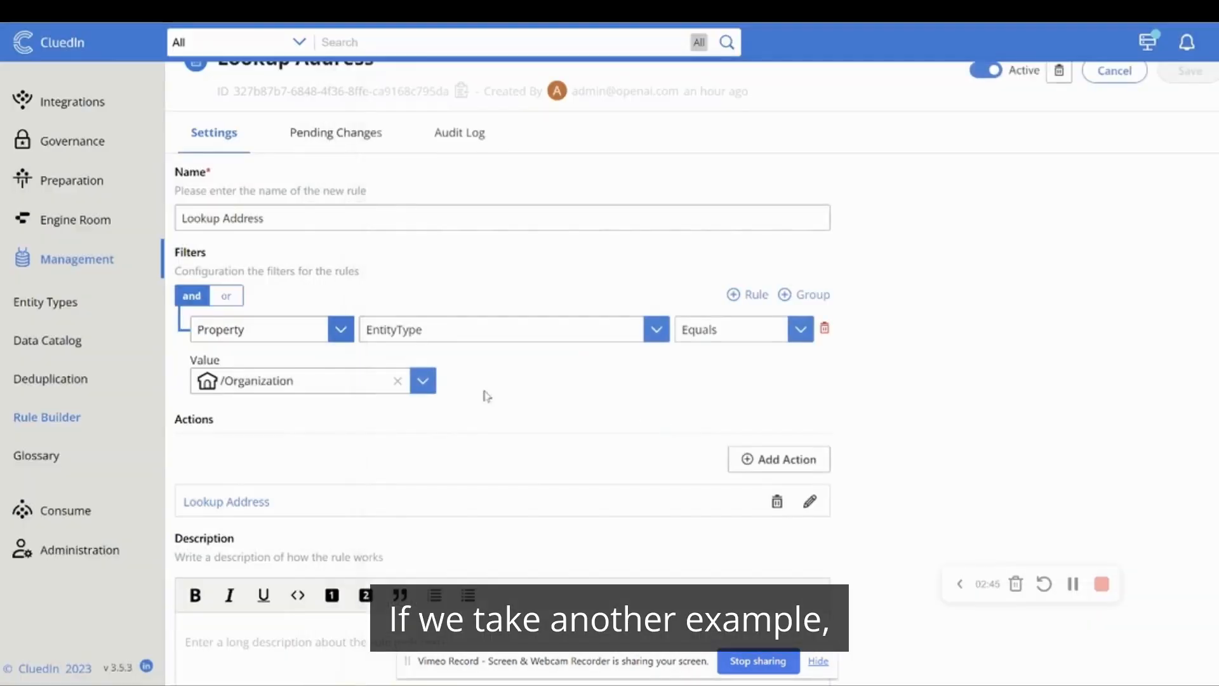
Step: Review the AI prompt in the Enrich Website rule's Lookup Website action and close it without changes
{"action": "left_click", "coordinate": [92, 424]}
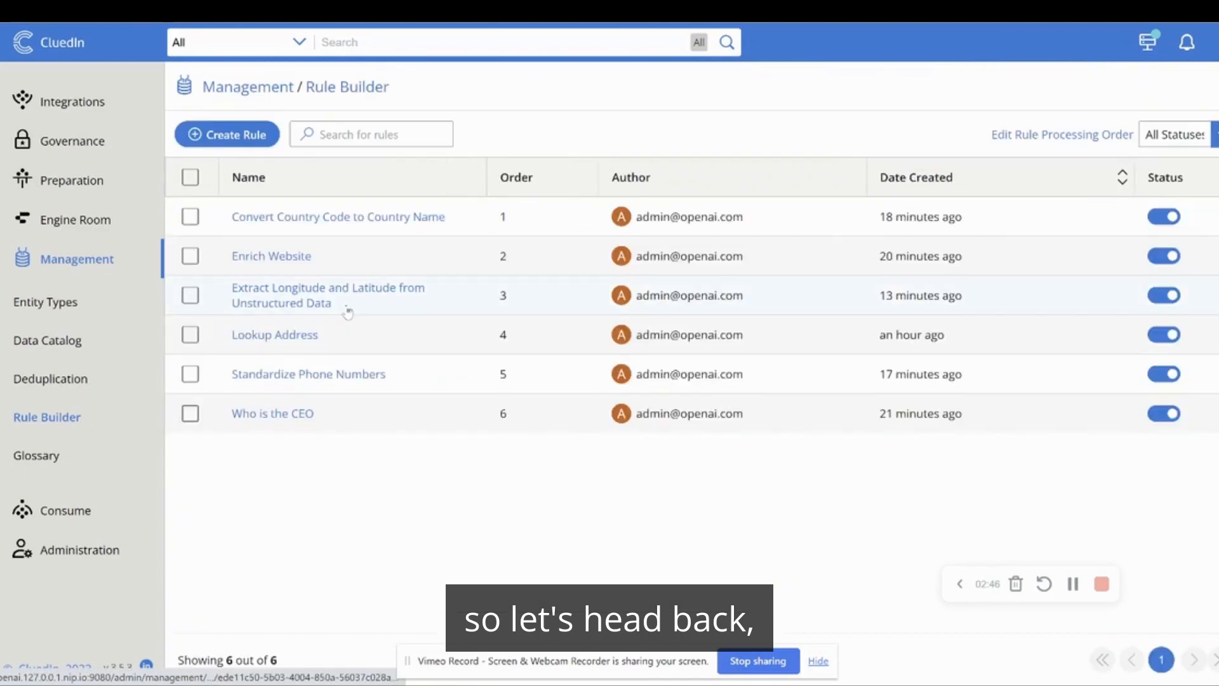
{"action": "left_click", "coordinate": [271, 257]}
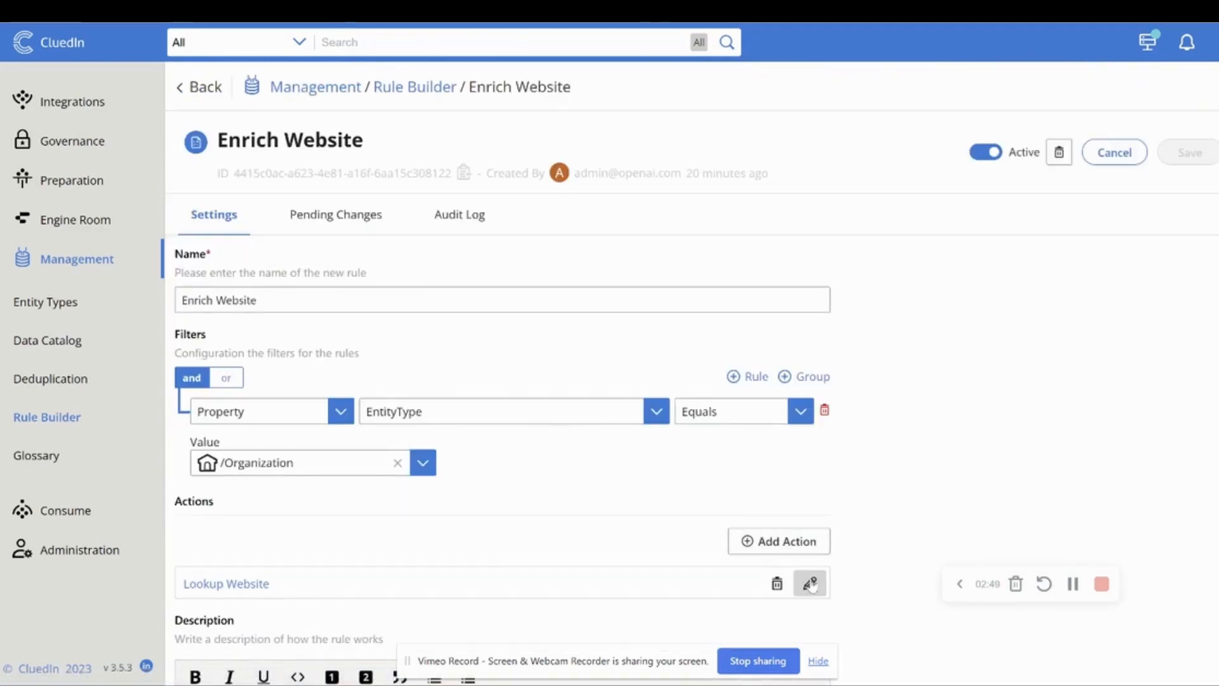
{"action": "left_click", "coordinate": [810, 583]}
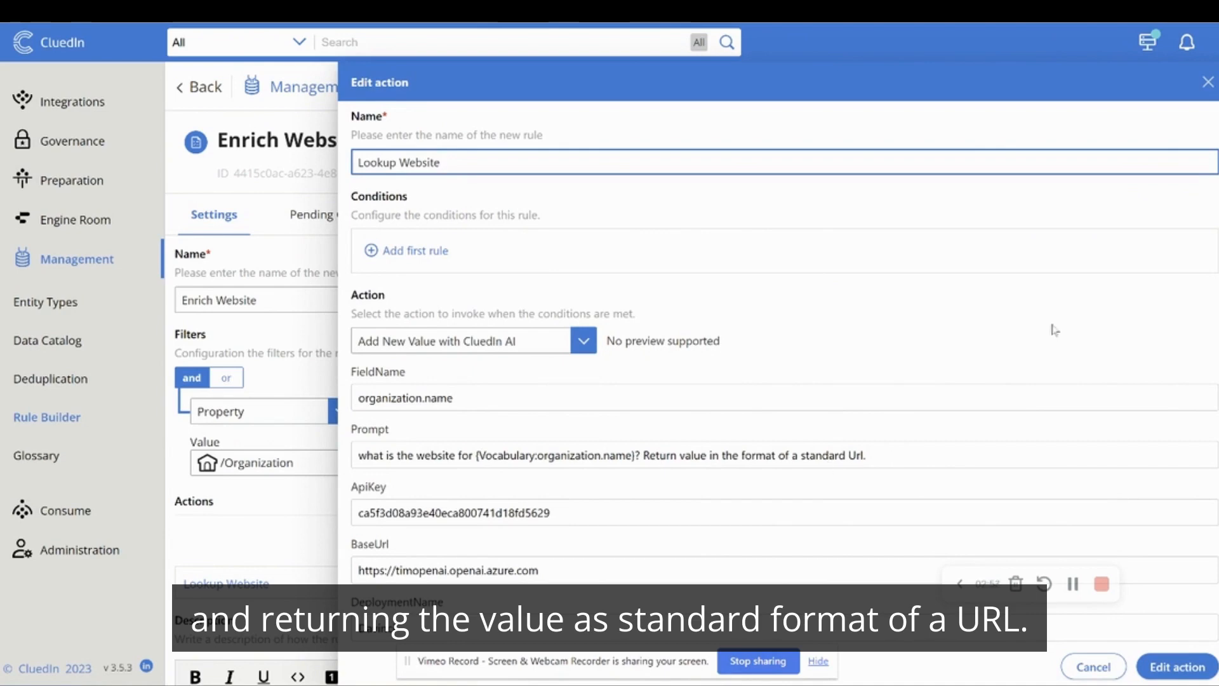
{"action": "left_click", "coordinate": [1208, 82]}
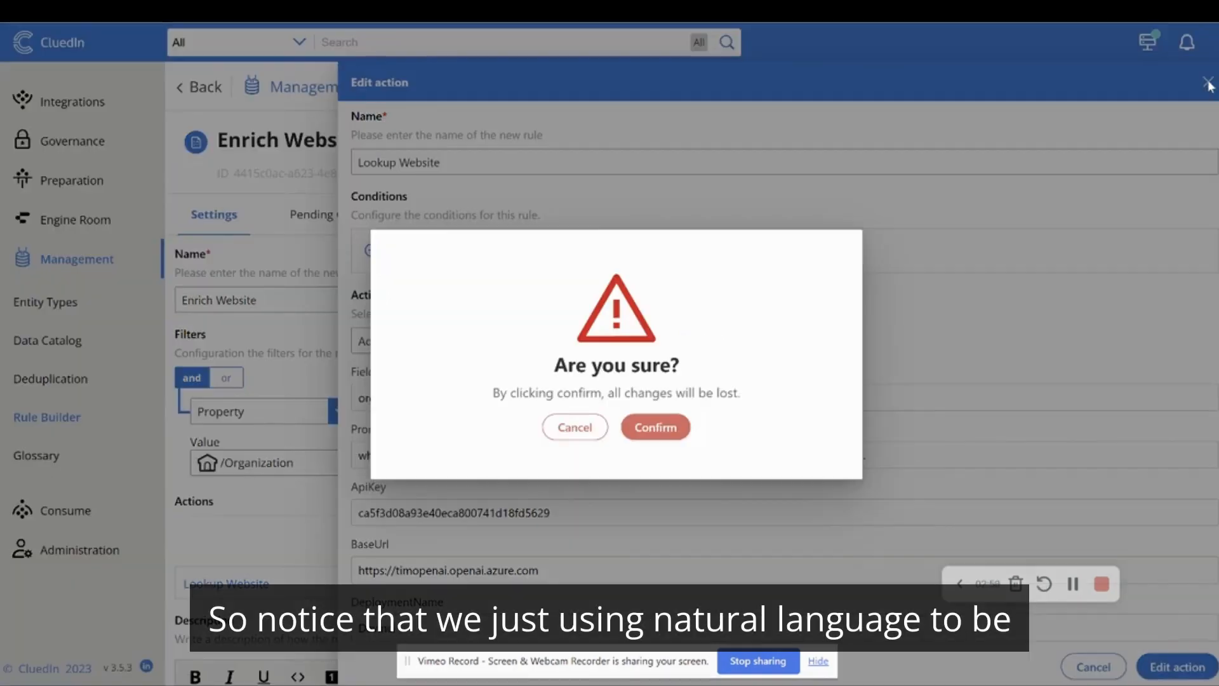
{"action": "left_click", "coordinate": [642, 428]}
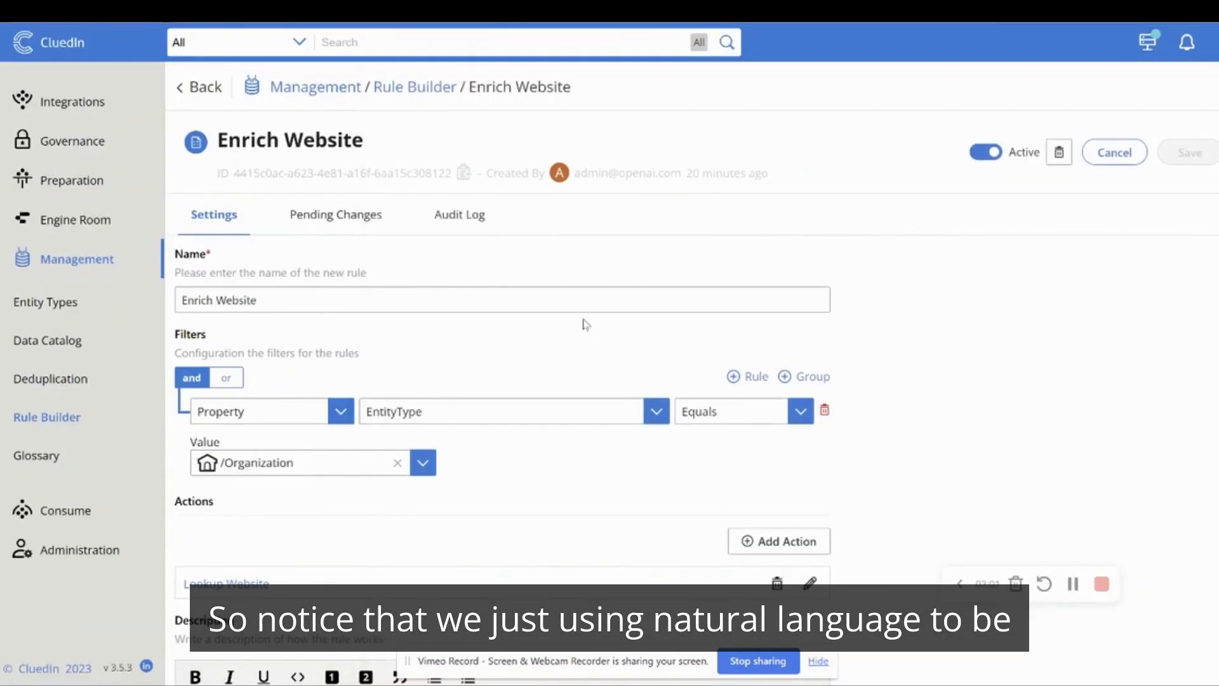
Step: Search all entities and inspect the country and phone values among the Microsoft organization's properties
{"action": "left_click", "coordinate": [727, 43]}
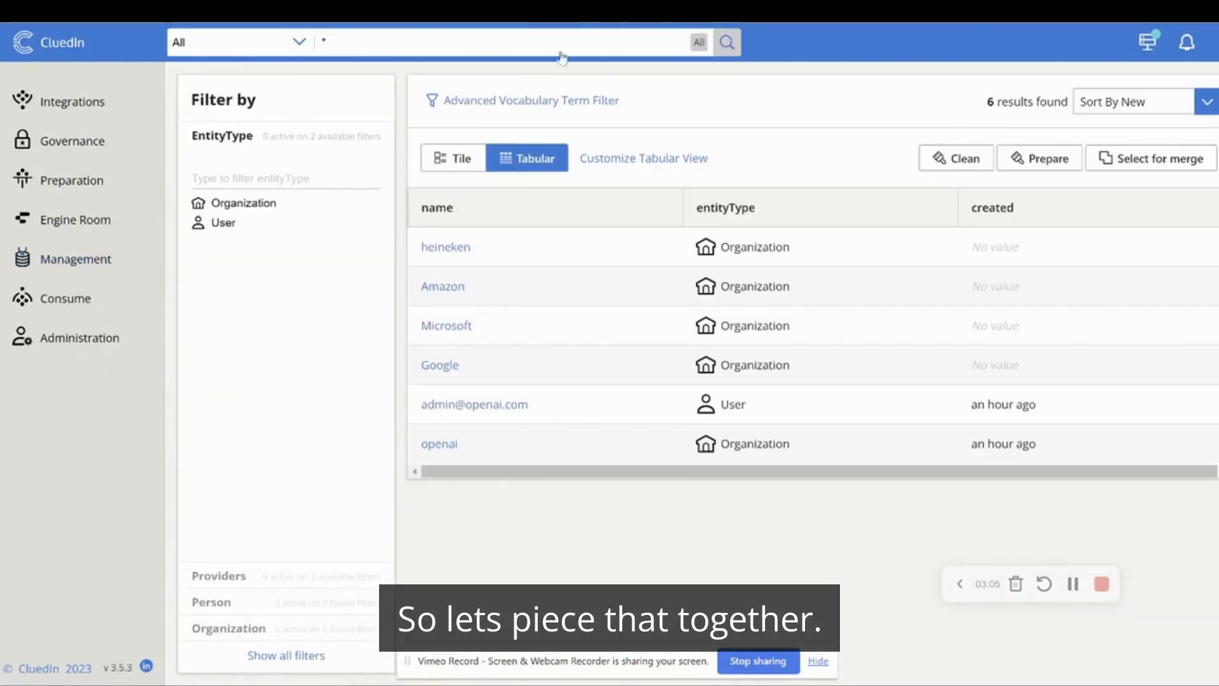
{"action": "left_click", "coordinate": [448, 326]}
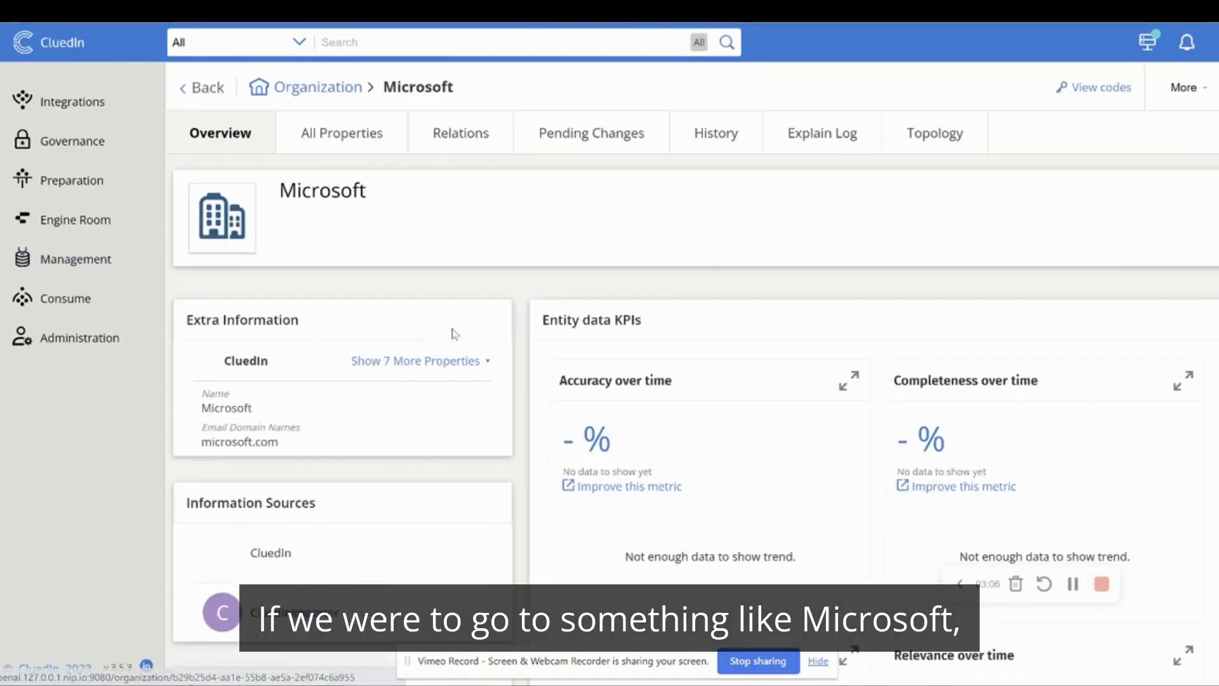
{"action": "left_click", "coordinate": [327, 133]}
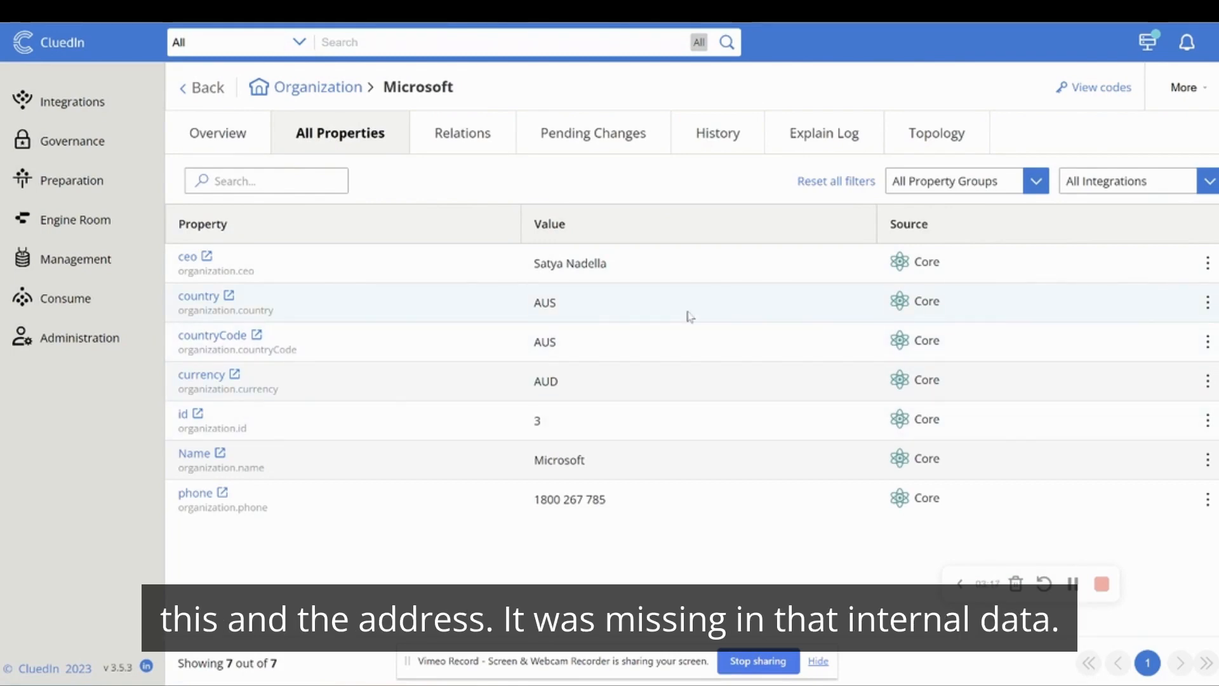
{"action": "double_click", "coordinate": [547, 301]}
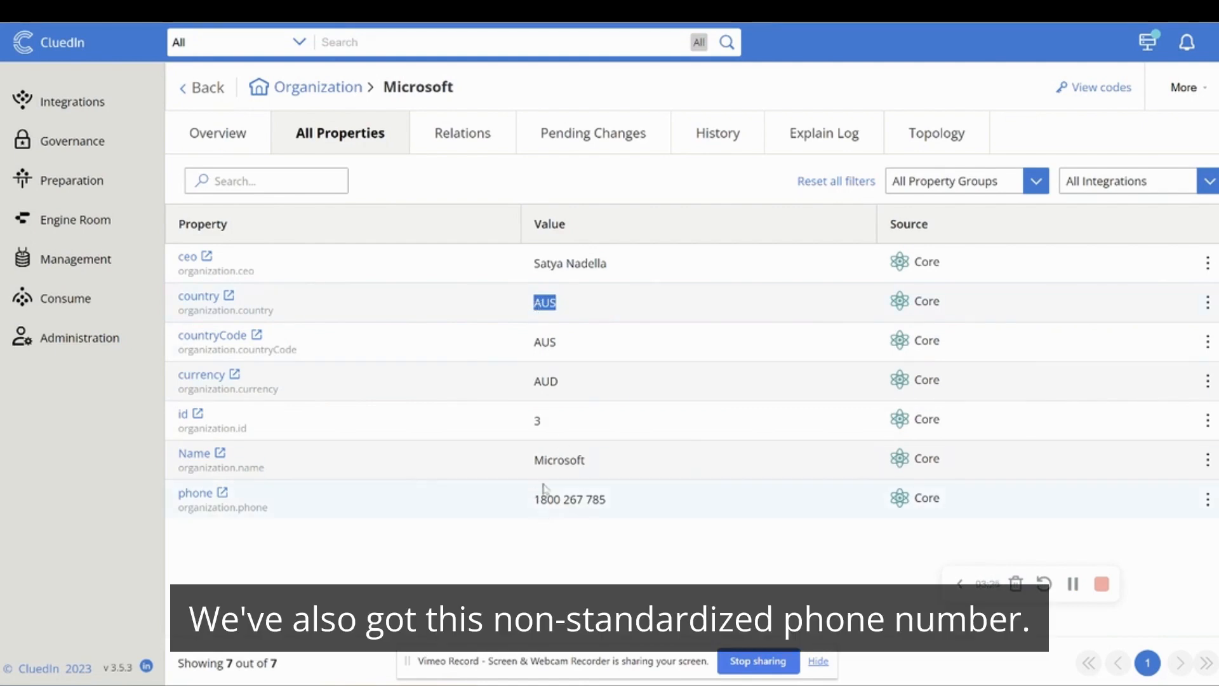
{"action": "left_click", "coordinate": [566, 495]}
{"action": "triple_click", "coordinate": [566, 496]}
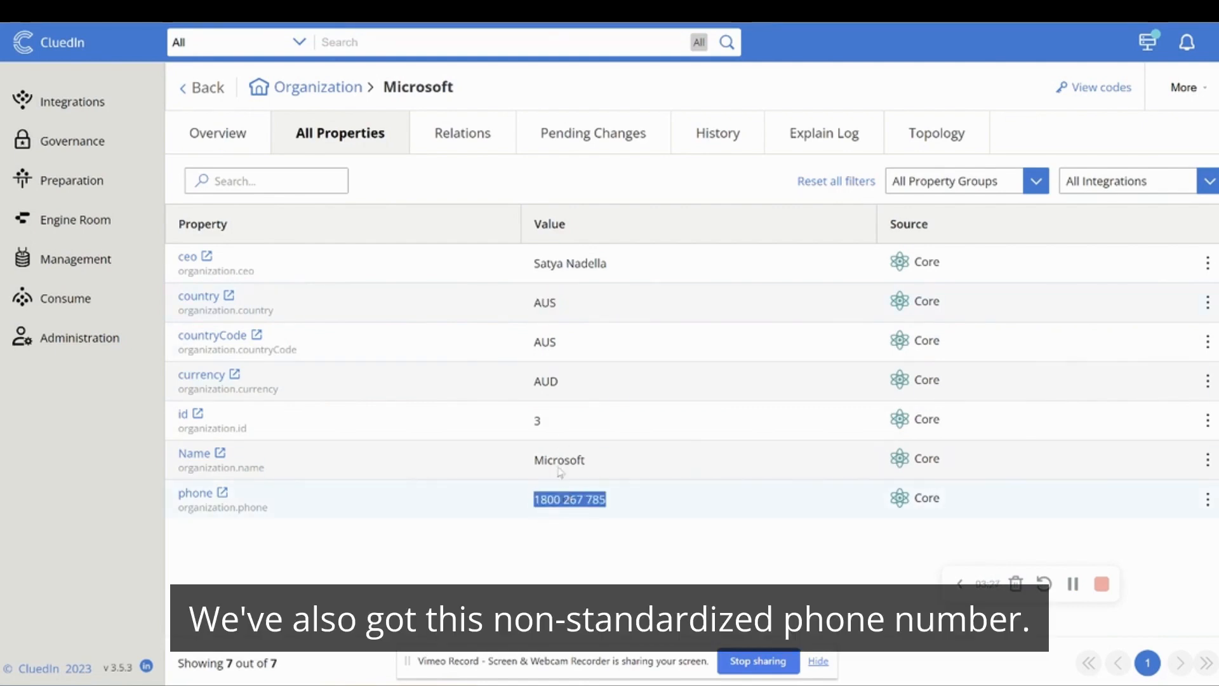
Step: Return to the full entity search and inspect the ceo value among the Amazon organization's properties
{"action": "left_click", "coordinate": [729, 47]}
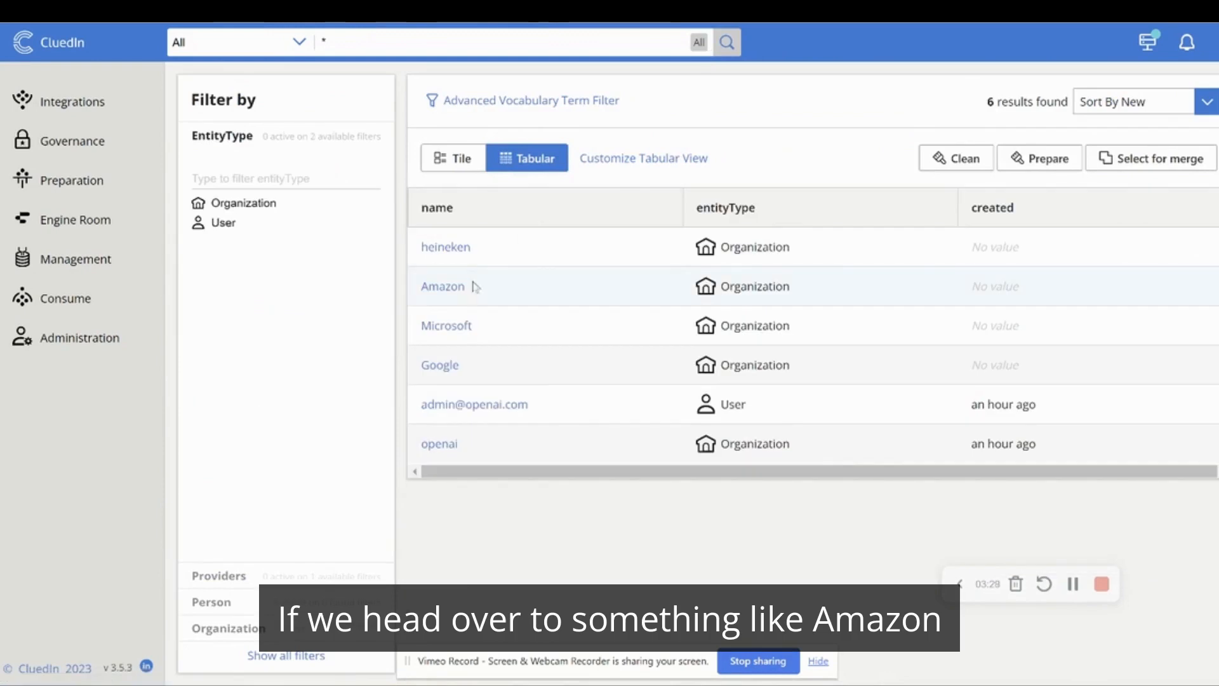
{"action": "left_click", "coordinate": [443, 287]}
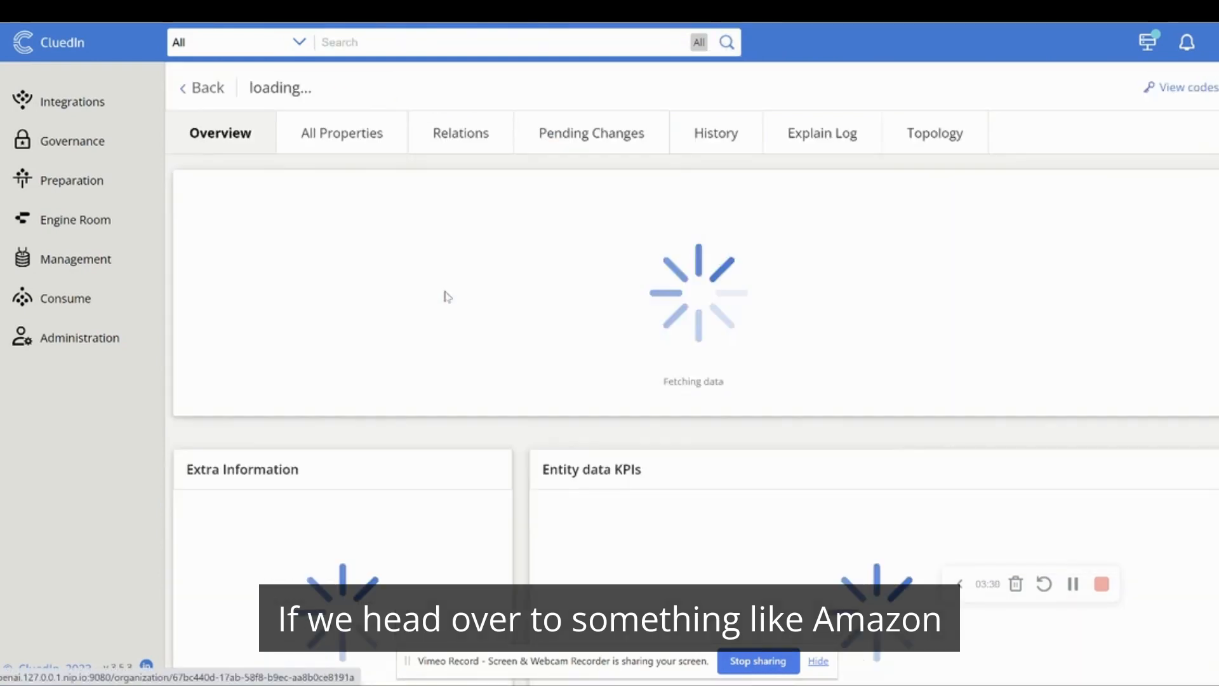
{"action": "left_click", "coordinate": [348, 136]}
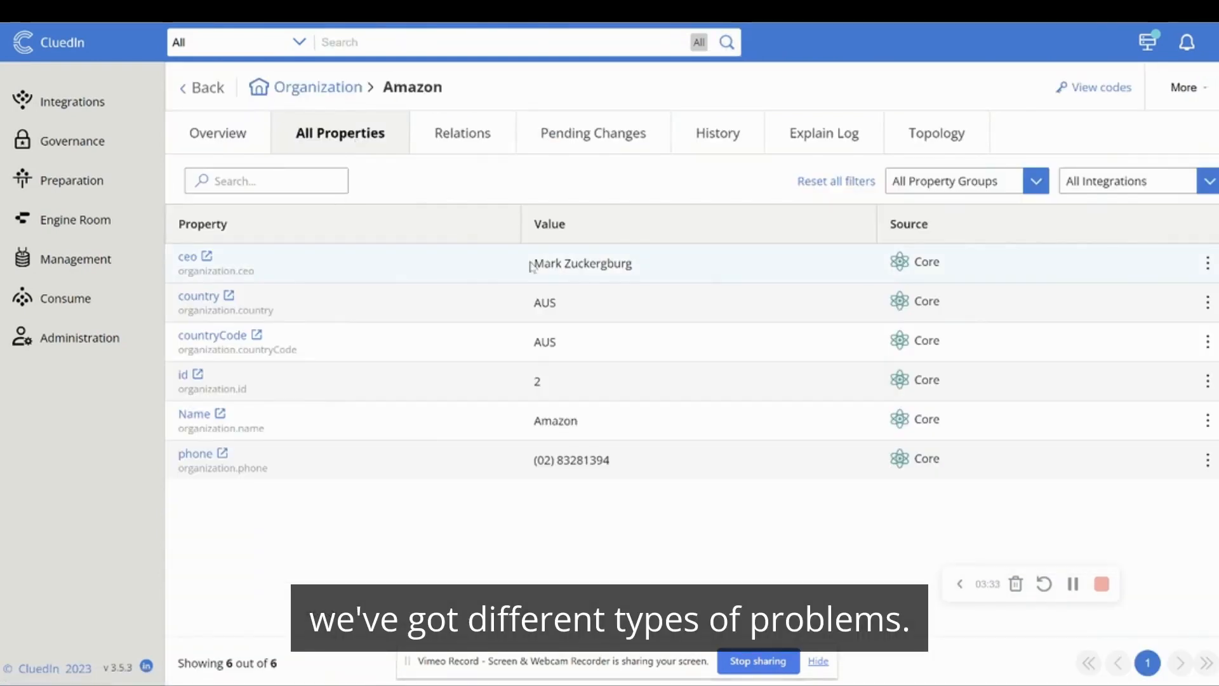
{"action": "left_click_drag", "start_coordinate": [532, 266], "coordinate": [700, 253]}
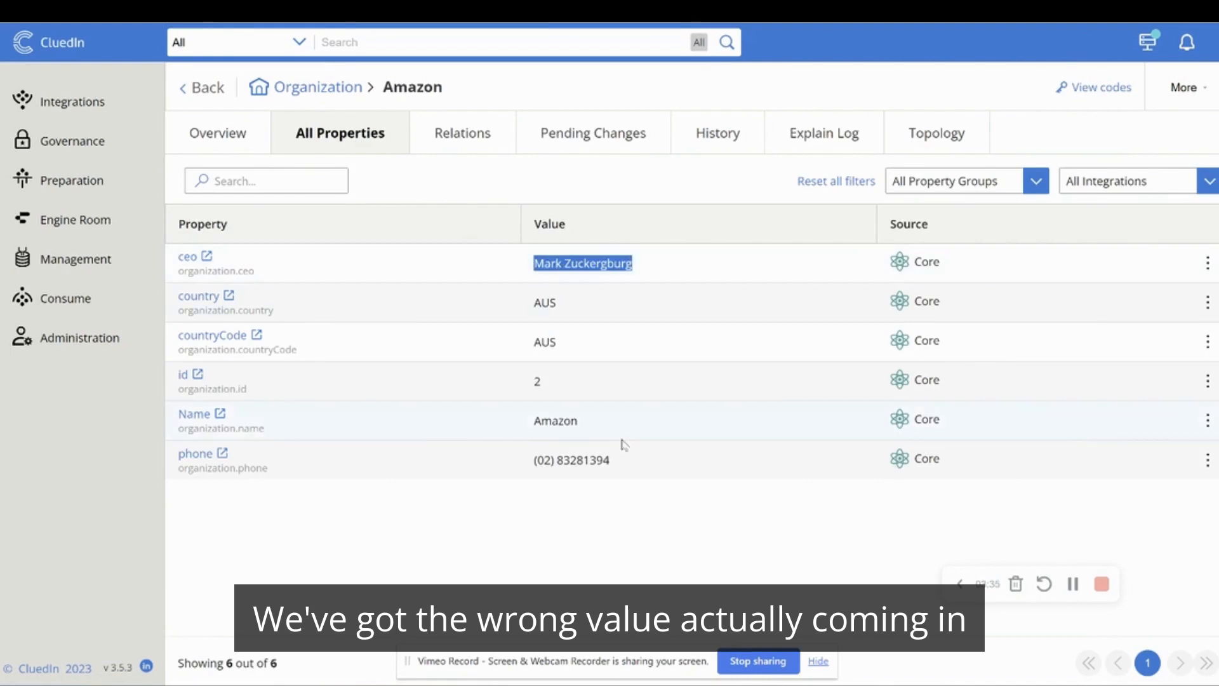
Step: Inspect the phone value and the name and countryCode properties of the Amazon organization
{"action": "left_click_drag", "start_coordinate": [512, 464], "coordinate": [647, 466]}
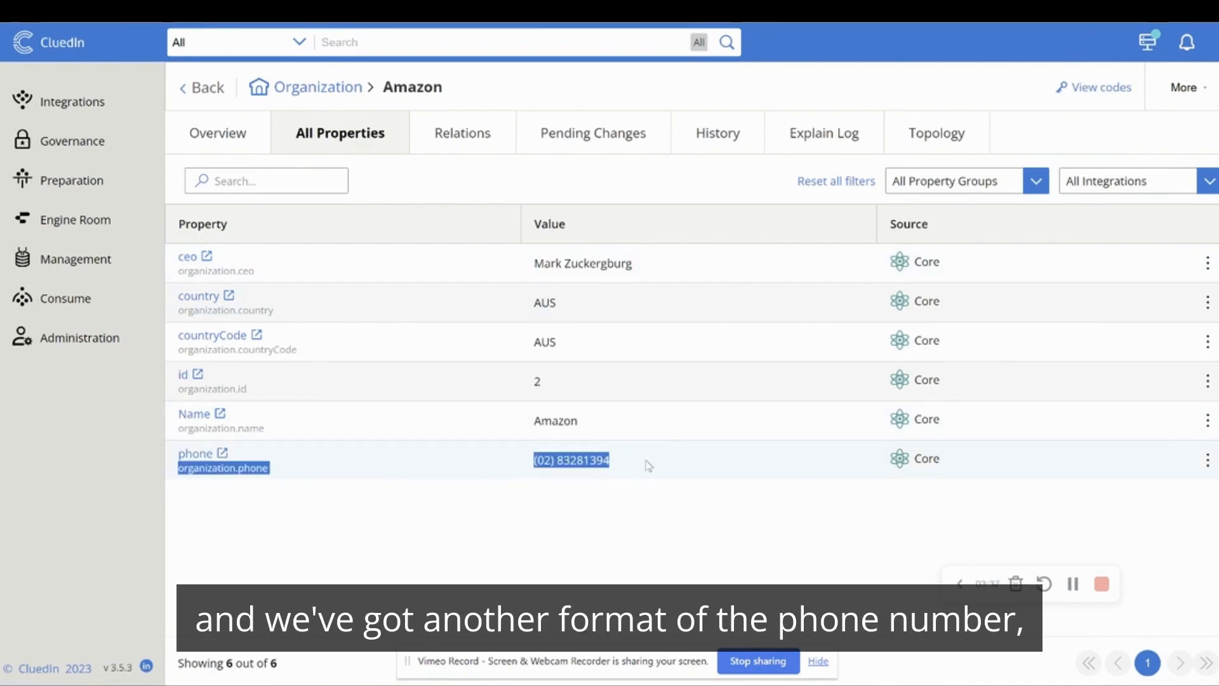
{"action": "left_click", "coordinate": [652, 467]}
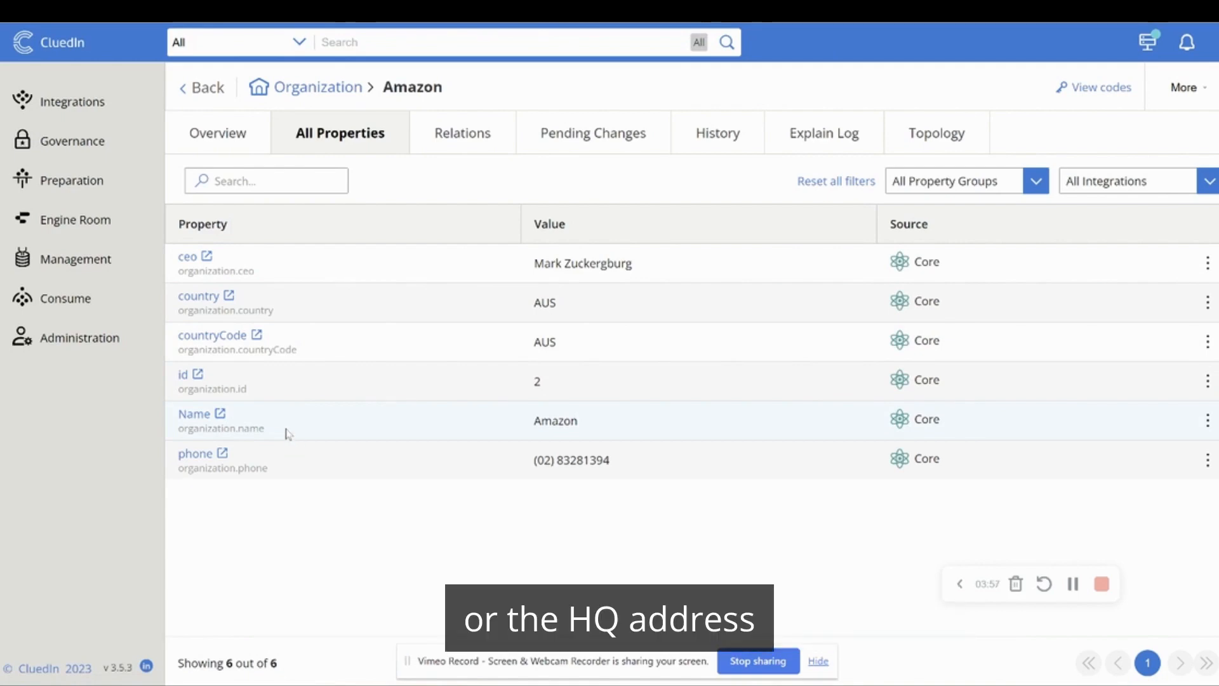
{"action": "left_click_drag", "start_coordinate": [291, 434], "coordinate": [181, 431]}
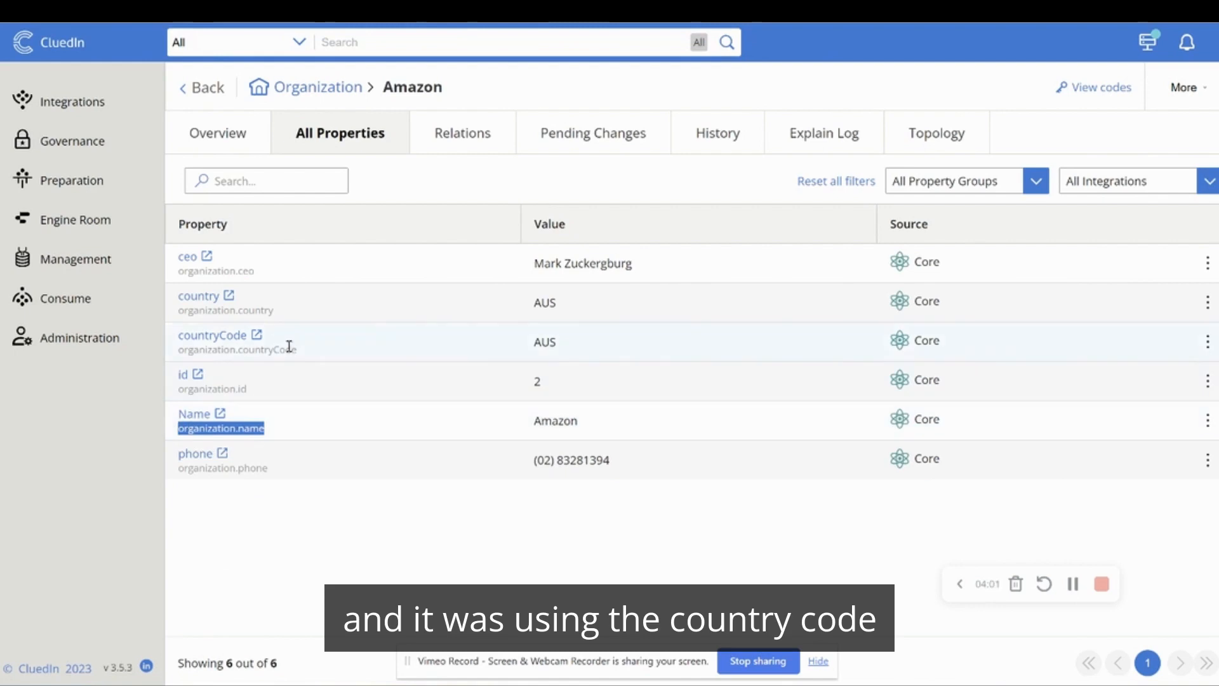
{"action": "left_click_drag", "start_coordinate": [303, 354], "coordinate": [179, 351]}
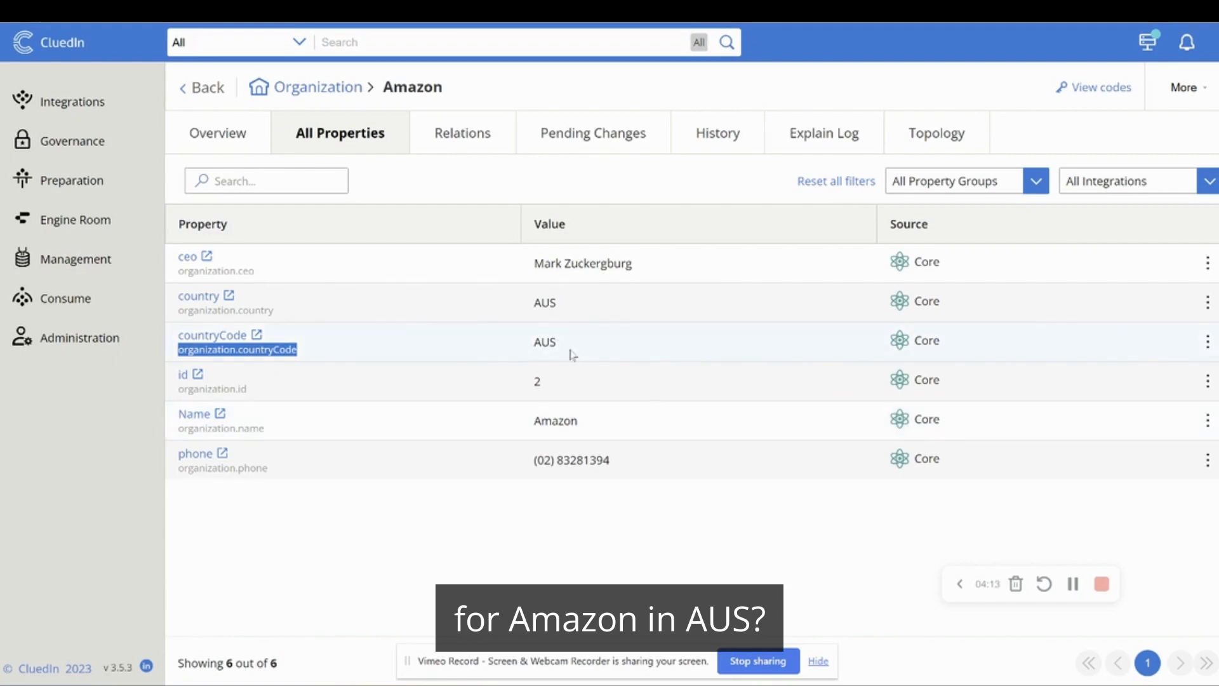
Step: Run the GraphQL query that applies the postProcess action to all entities of type /Organization
{"action": "left_click", "coordinate": [76, 265]}
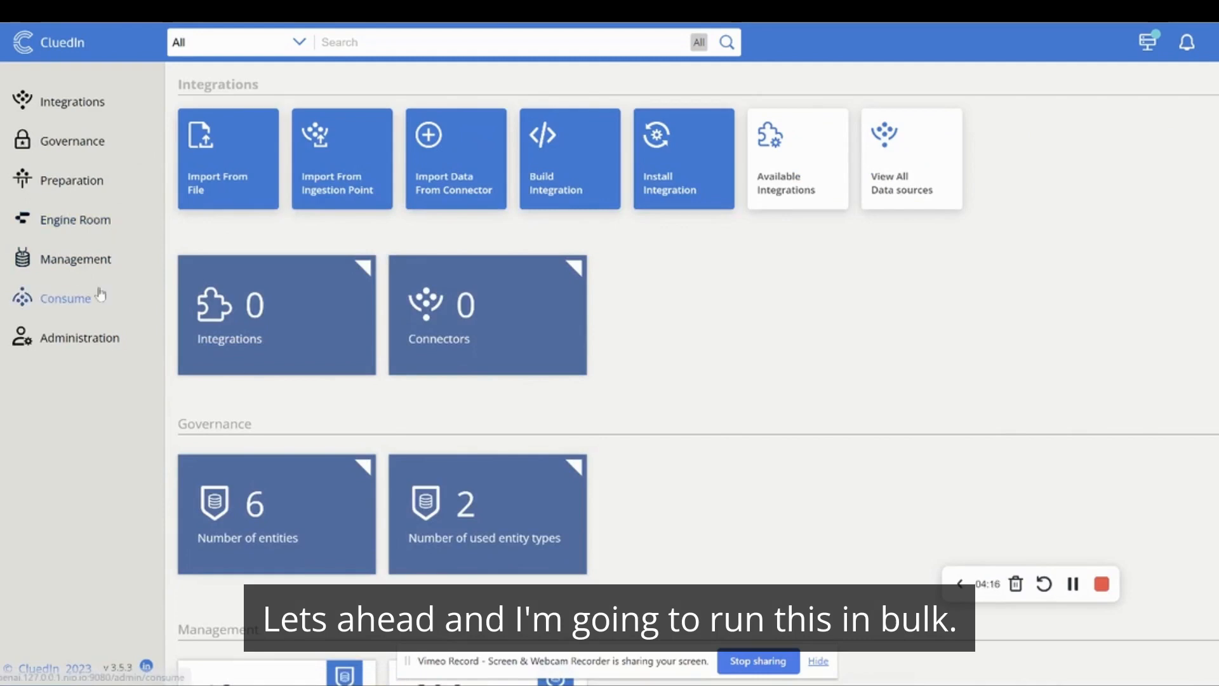
{"action": "left_click", "coordinate": [100, 294]}
{"action": "left_click", "coordinate": [246, 263]}
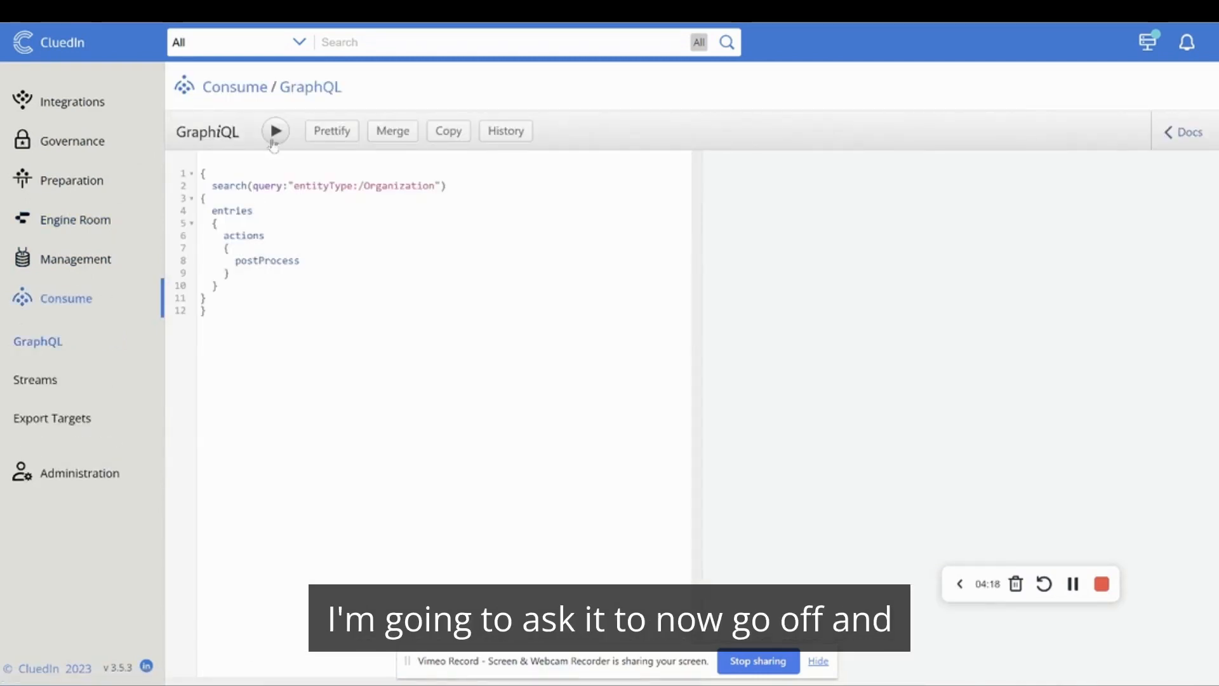
{"action": "left_click", "coordinate": [274, 143]}
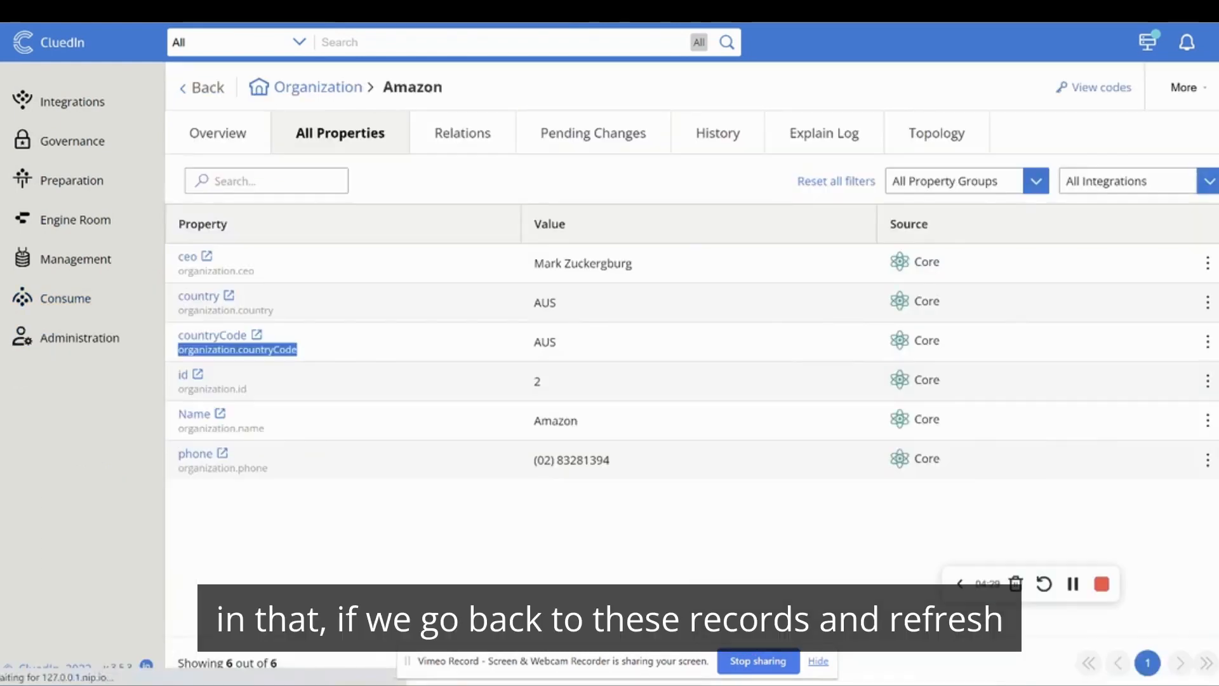
Step: Reload the Amazon organization's properties and check its website, phone, country, ceo and address values
{"action": "key", "text": "F5"}
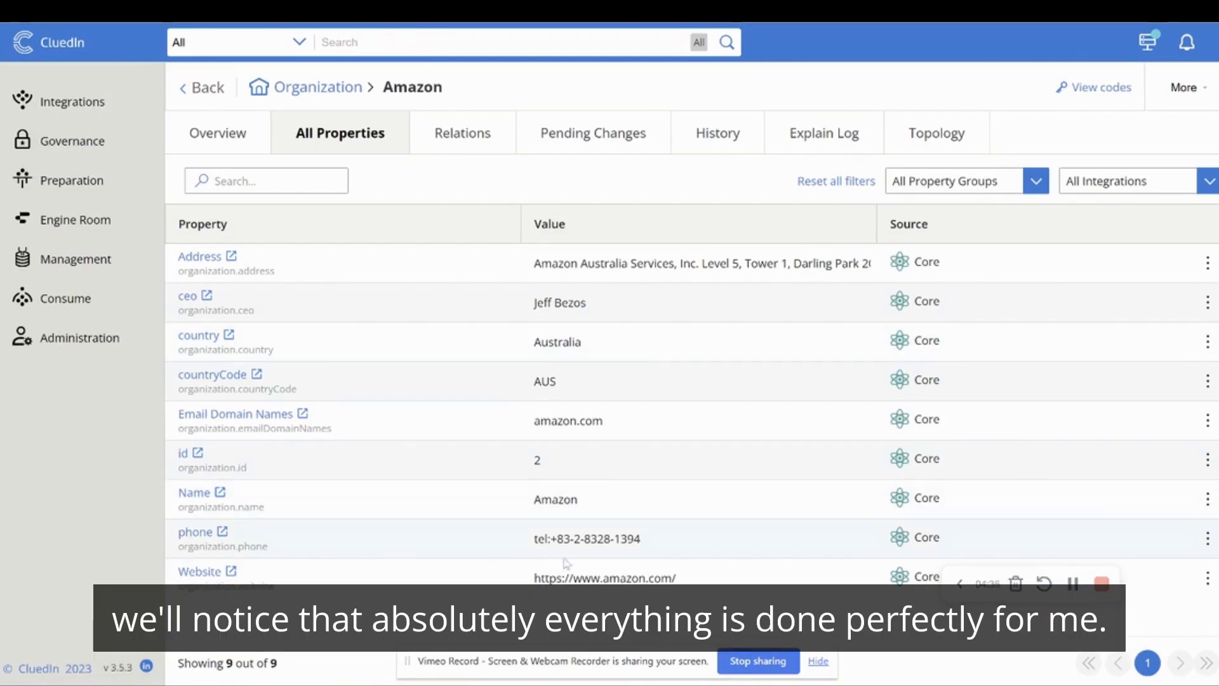
{"action": "double_click", "coordinate": [586, 578]}
{"action": "left_click", "coordinate": [585, 578]}
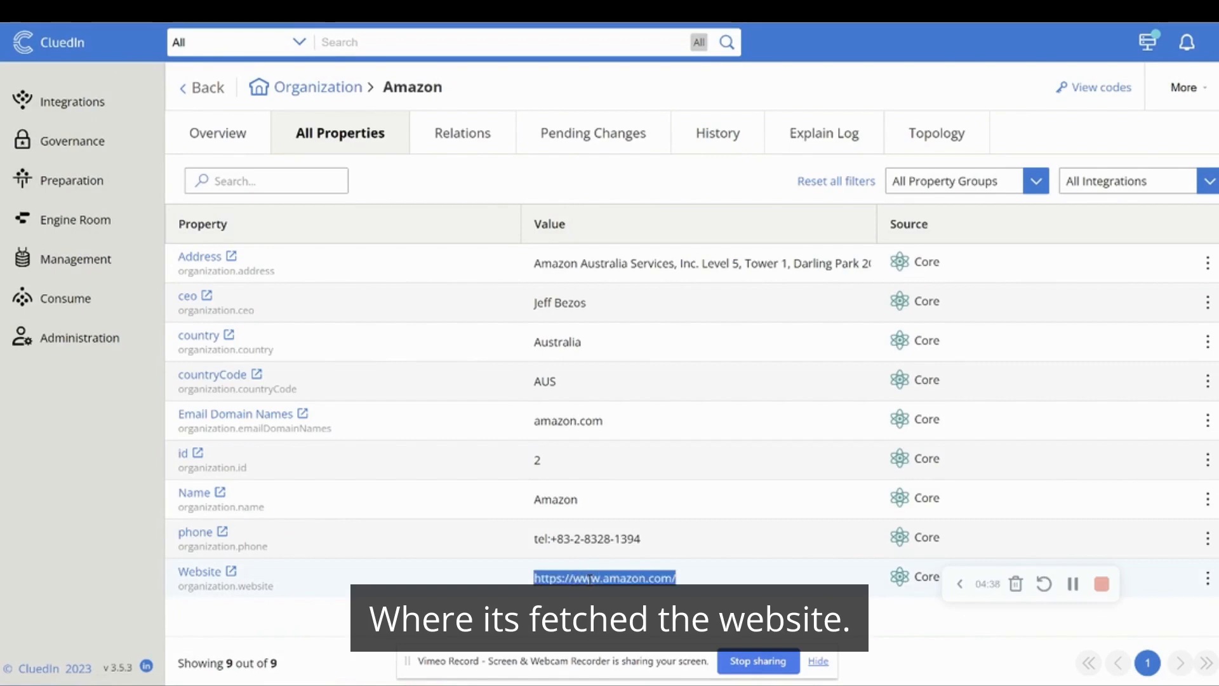
{"action": "triple_click", "coordinate": [581, 538]}
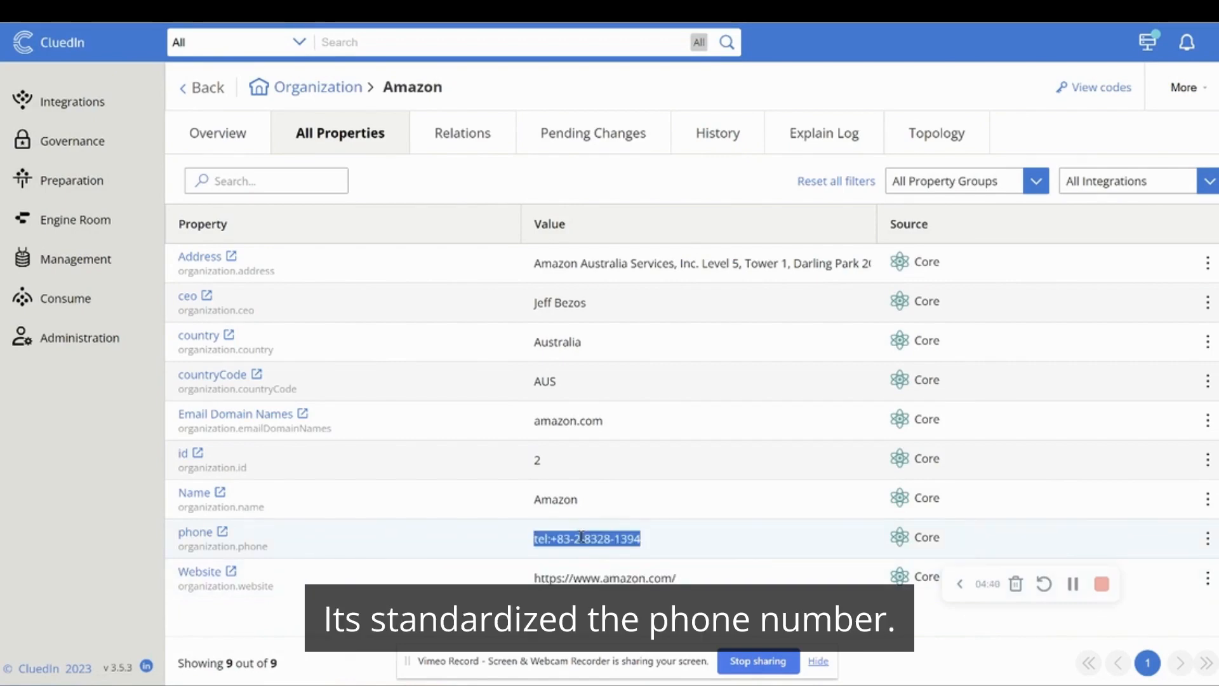
{"action": "double_click", "coordinate": [554, 343]}
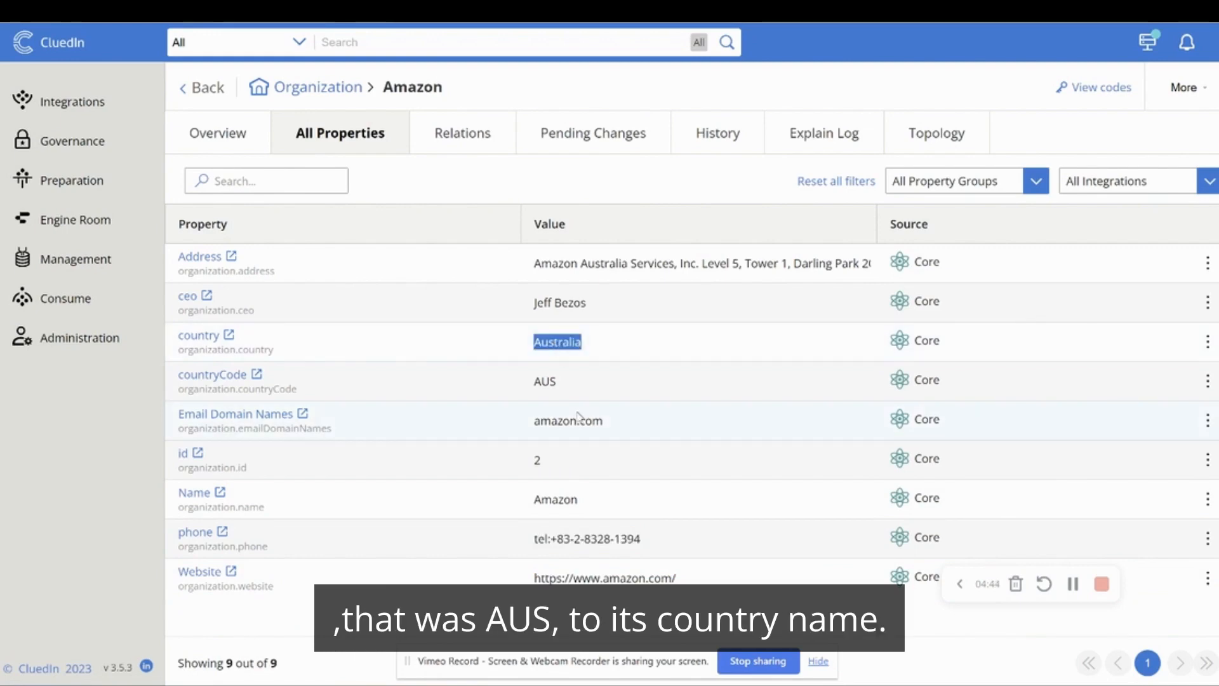
{"action": "triple_click", "coordinate": [554, 298]}
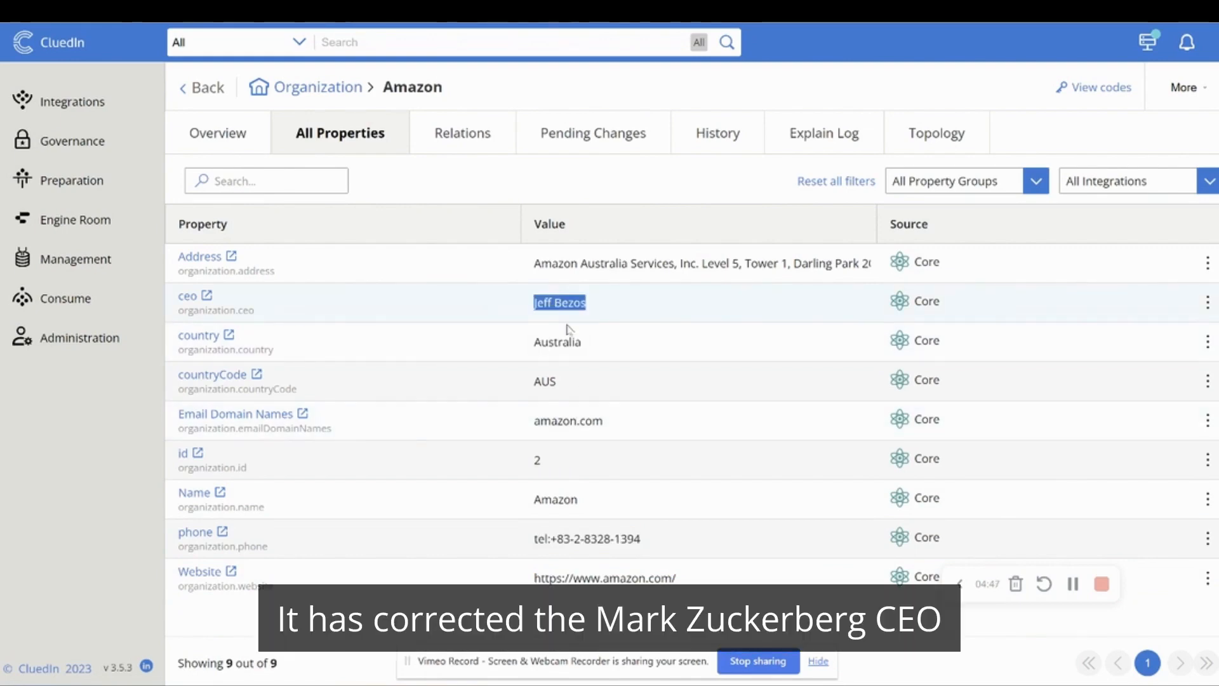
{"action": "triple_click", "coordinate": [588, 262]}
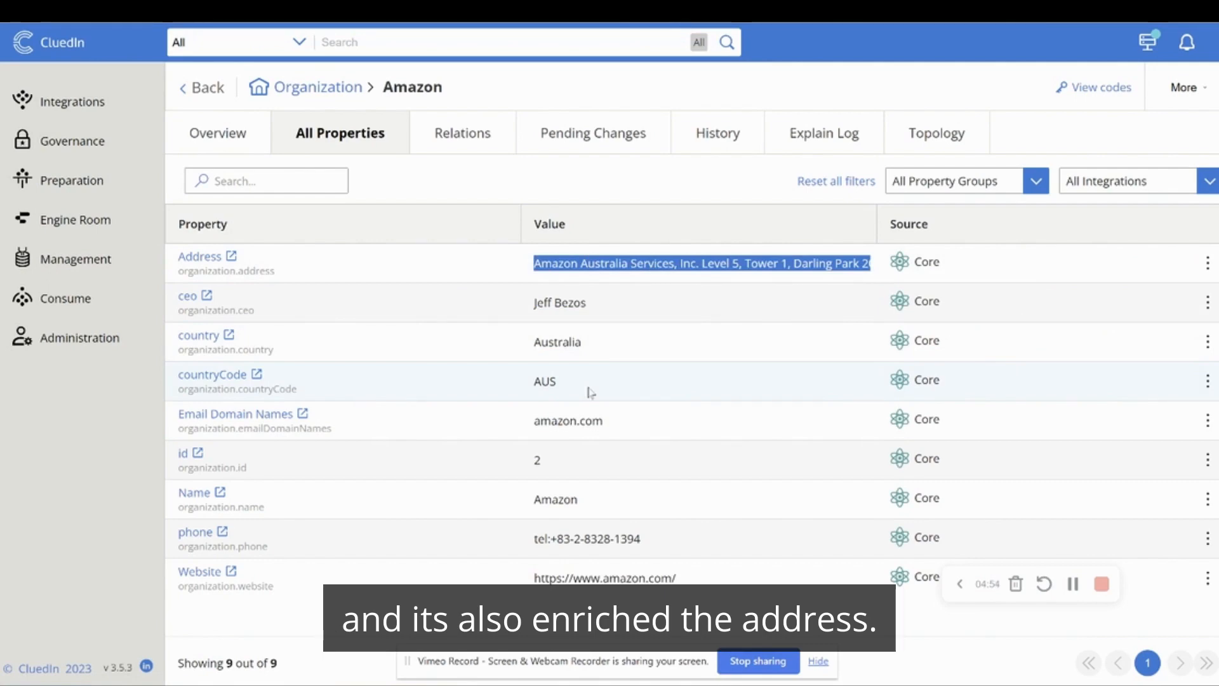
Step: Search all entities for "Google" and open the full property list of the Google organization
{"action": "left_click", "coordinate": [585, 44]}
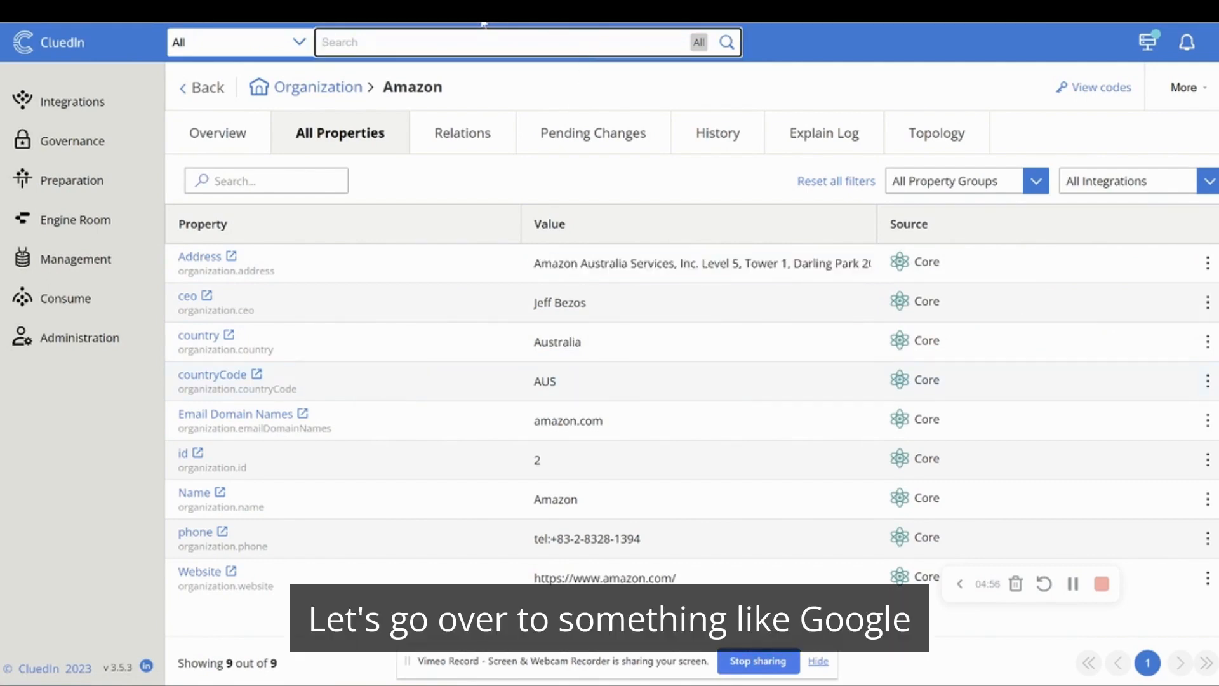
{"action": "type", "text": "Google"}
{"action": "key", "text": "Return"}
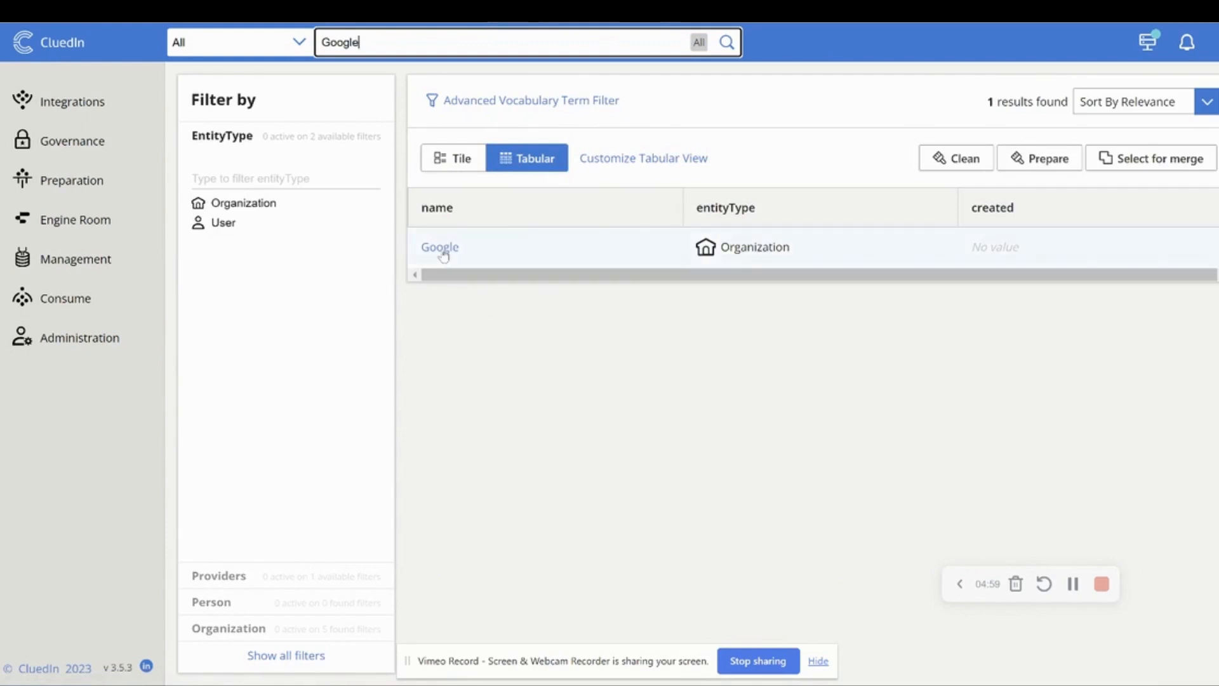
{"action": "left_click", "coordinate": [443, 254]}
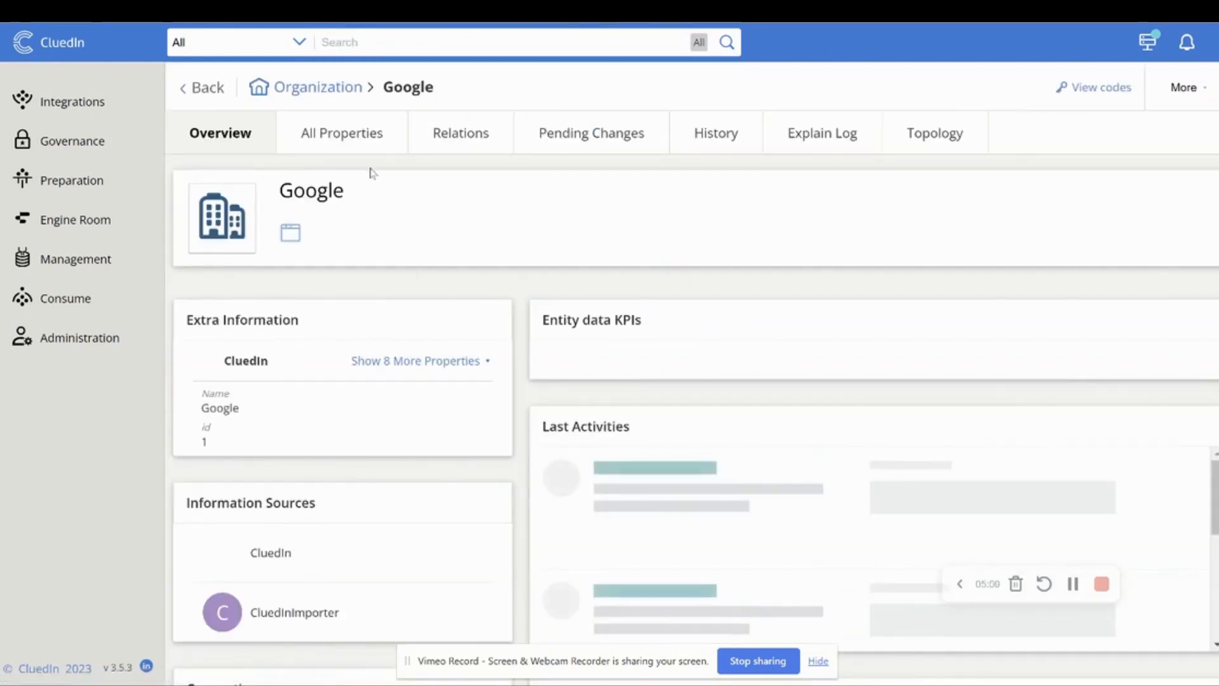
{"action": "left_click", "coordinate": [365, 135]}
{"action": "scroll", "coordinate": [637, 229], "scroll_direction": "down", "scroll_amount": 1}
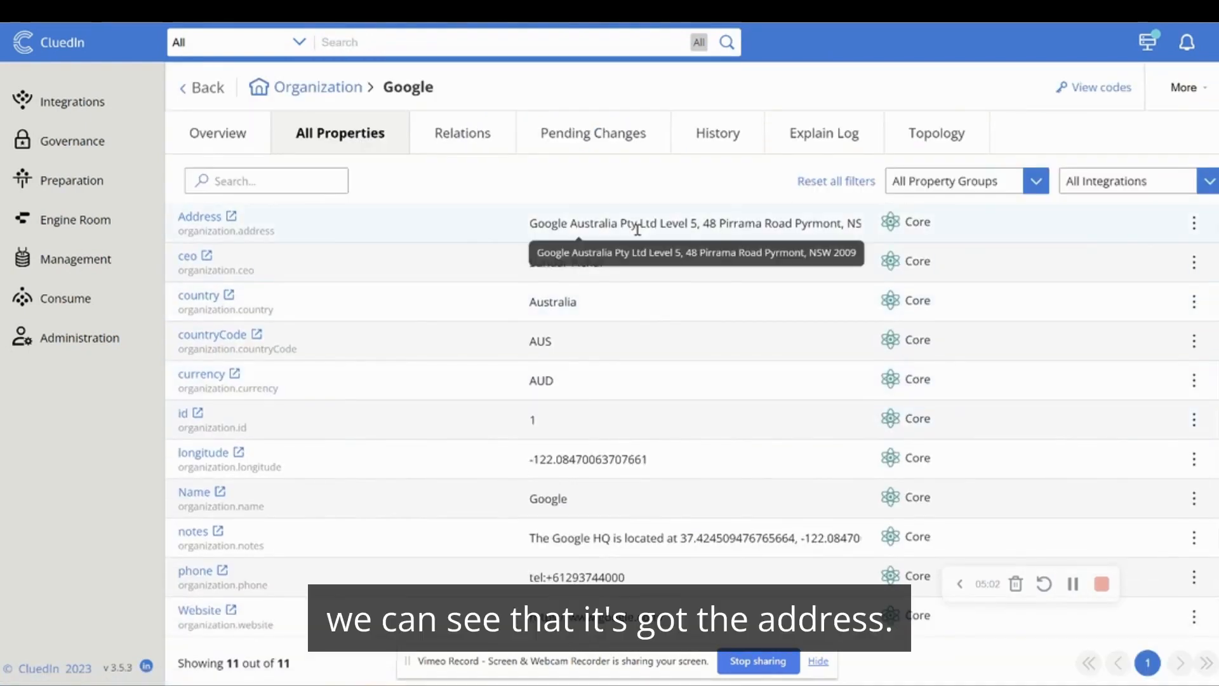
Step: Check the Google organization's address, country, notes, longitude, phone and website values
{"action": "triple_click", "coordinate": [641, 223]}
{"action": "double_click", "coordinate": [559, 301]}
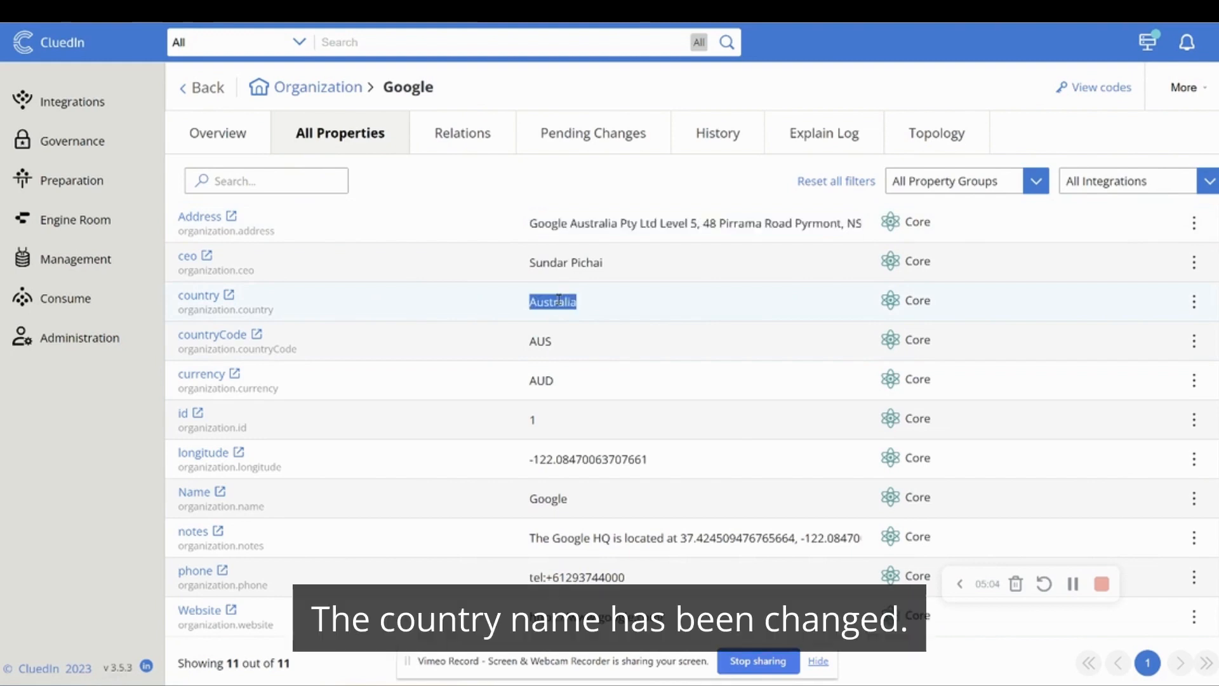
{"action": "scroll", "coordinate": [630, 433], "scroll_direction": "down", "scroll_amount": 1}
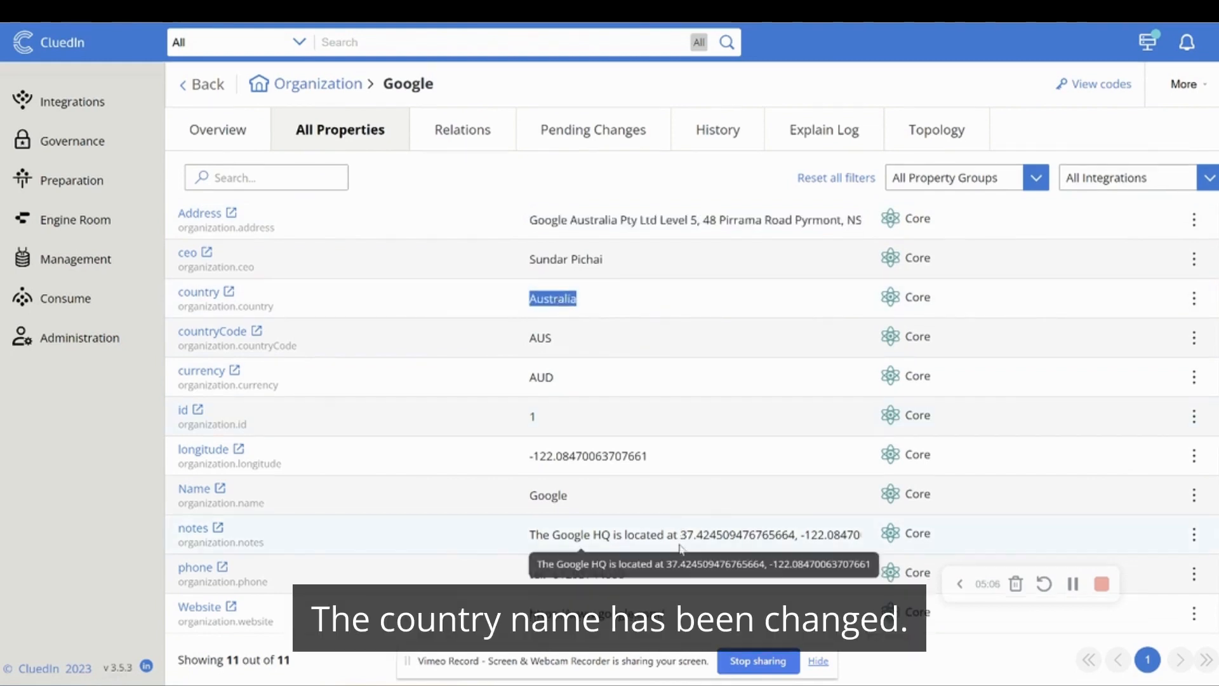
{"action": "double_click", "coordinate": [806, 539]}
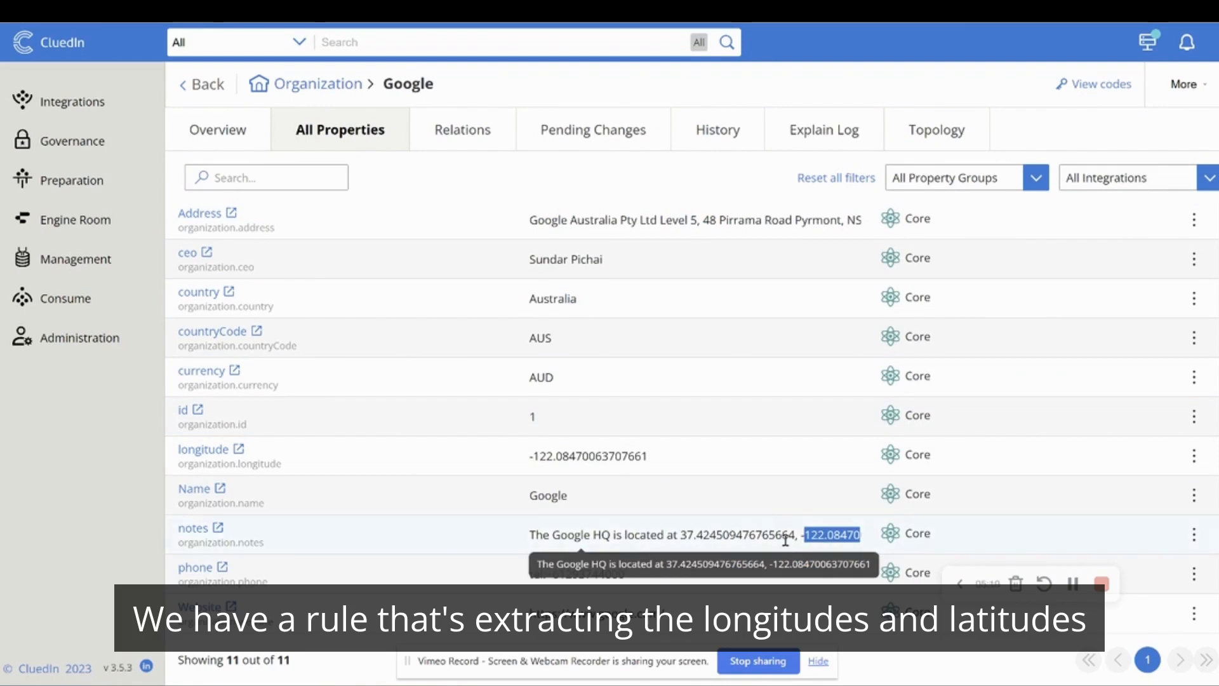
{"action": "triple_click", "coordinate": [550, 455]}
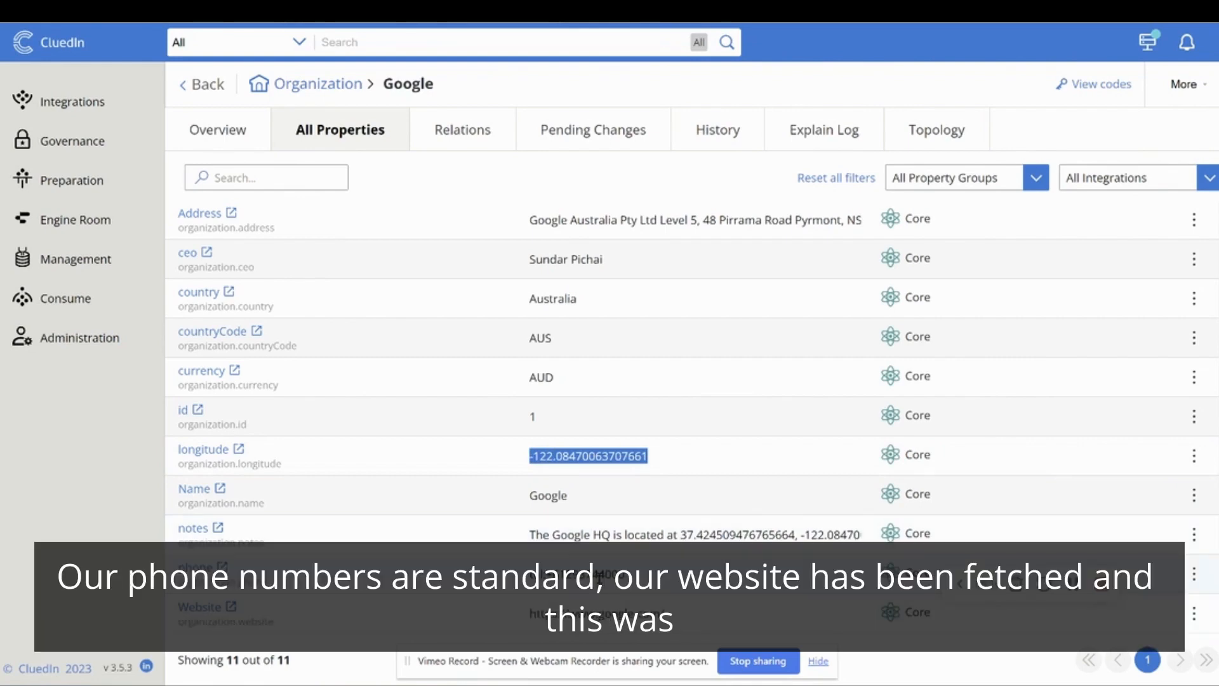
{"action": "triple_click", "coordinate": [598, 575]}
{"action": "triple_click", "coordinate": [607, 610]}
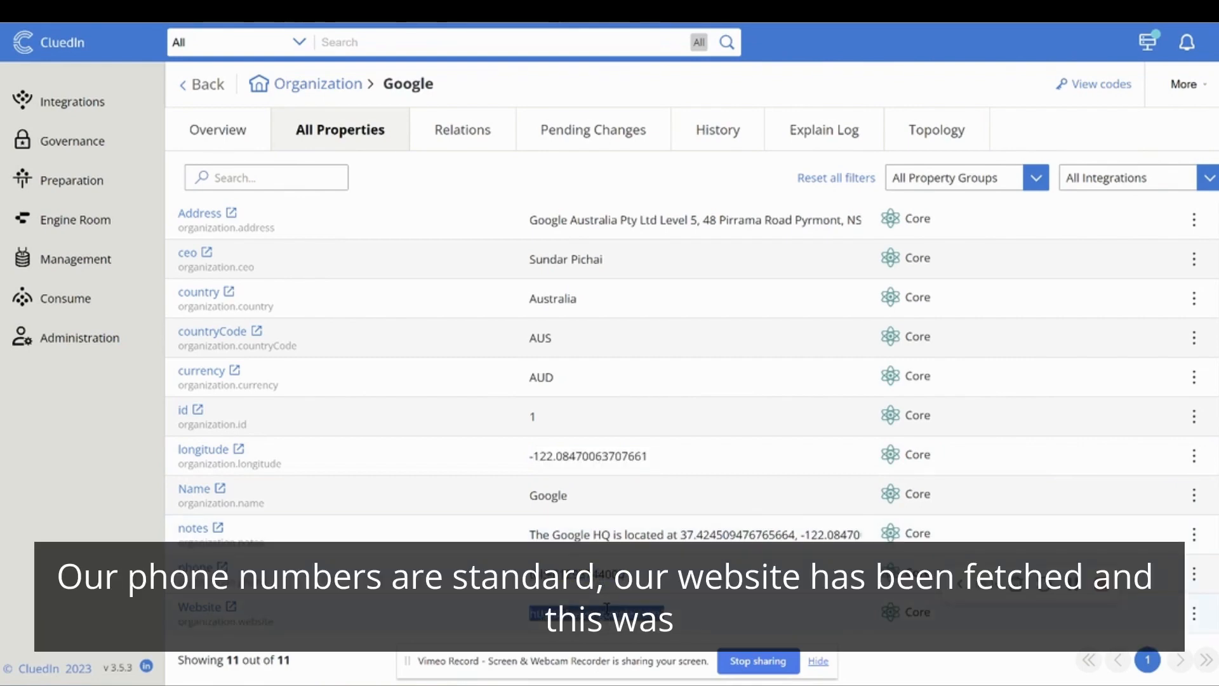
{"action": "left_click", "coordinate": [607, 609]}
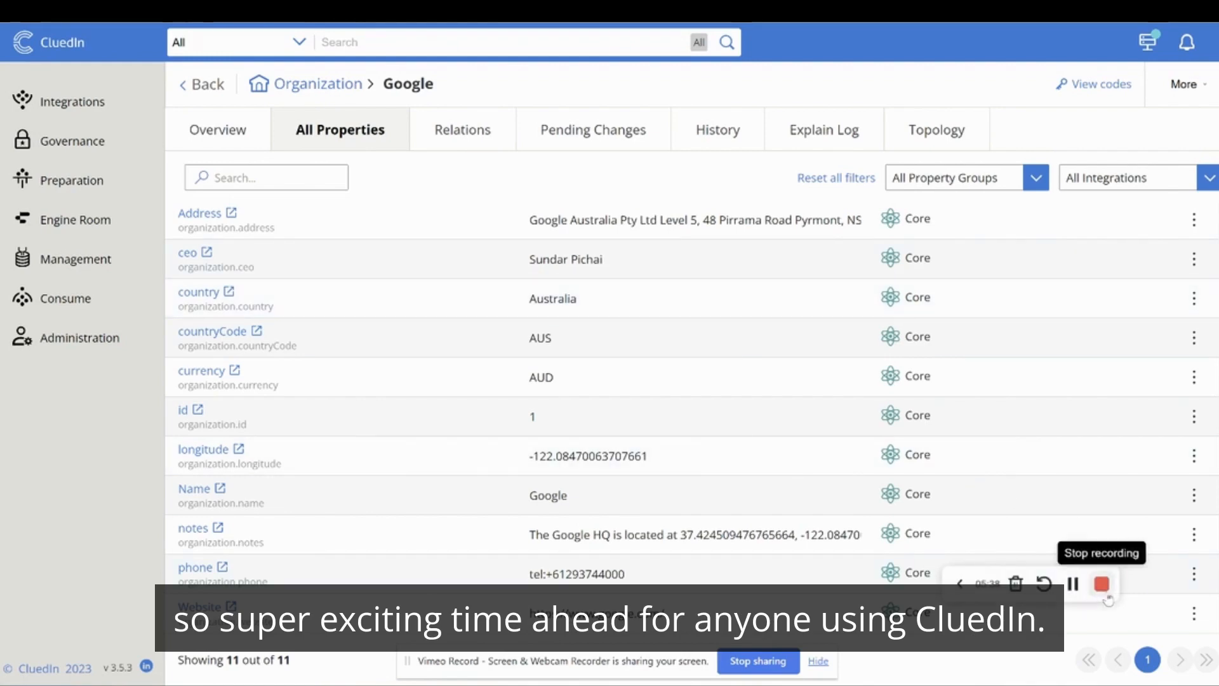
{"action": "left_click", "coordinate": [1101, 583]}
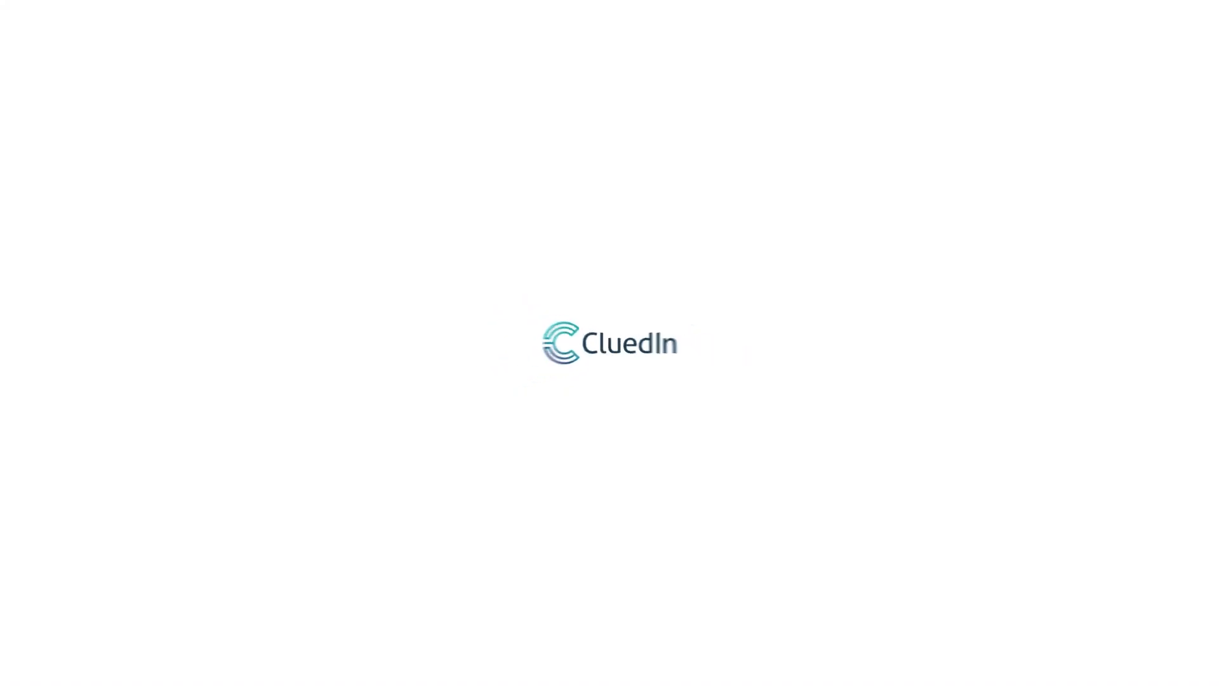